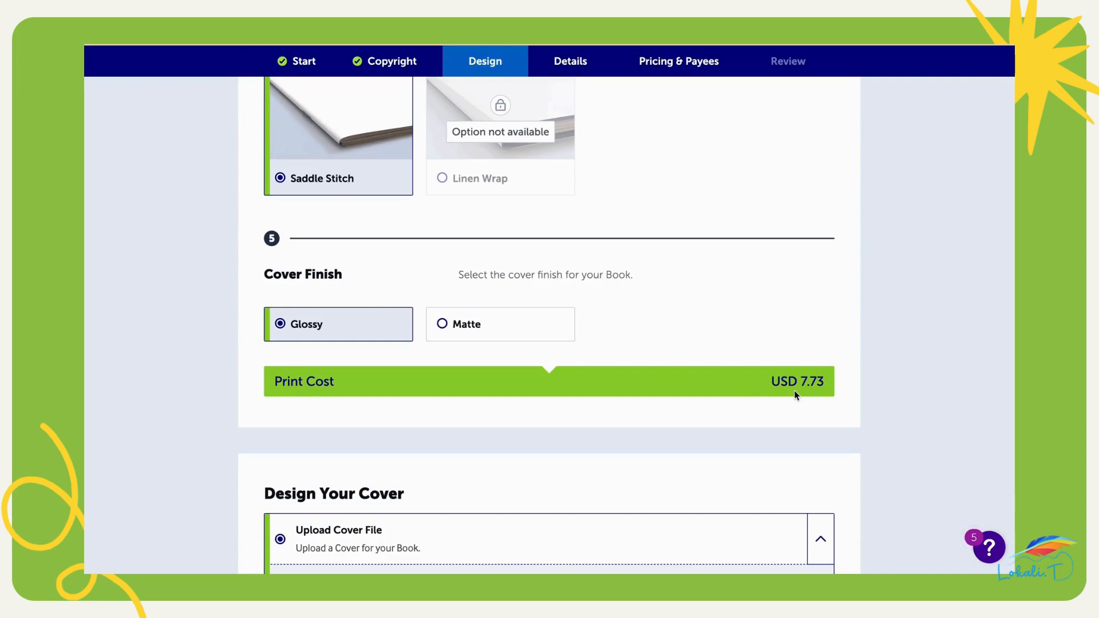
Step: Choose Cover Creator Powered by Canva as the book's cover method and download its customized template
{"action": "scroll", "coordinate": [770, 327], "scroll_direction": "down", "scroll_amount": 5}
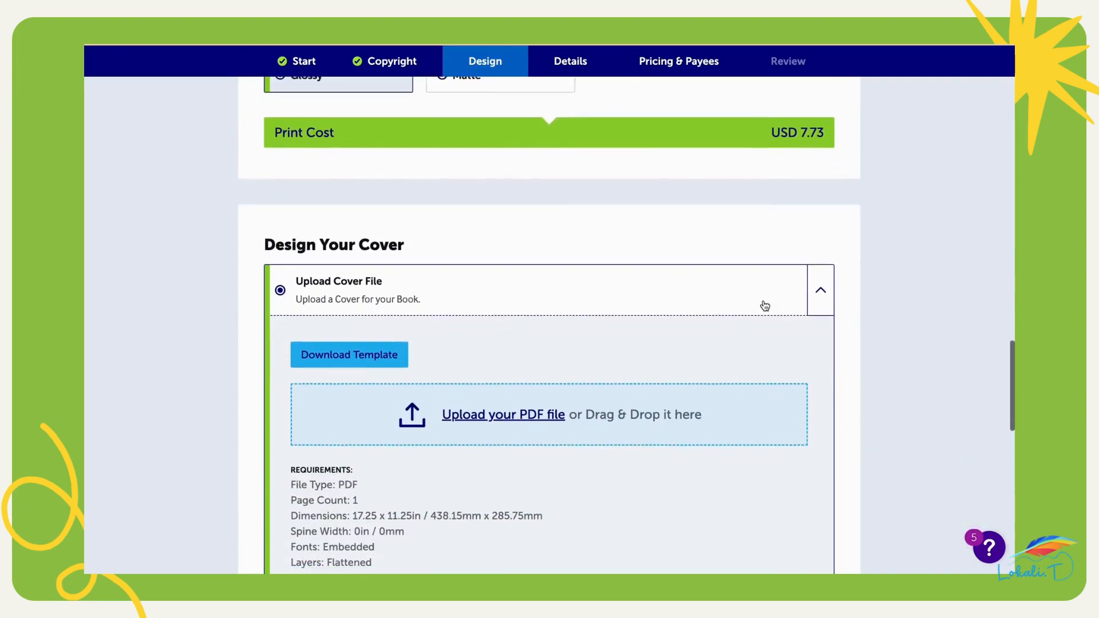
{"action": "scroll", "coordinate": [764, 299], "scroll_direction": "down", "scroll_amount": 3}
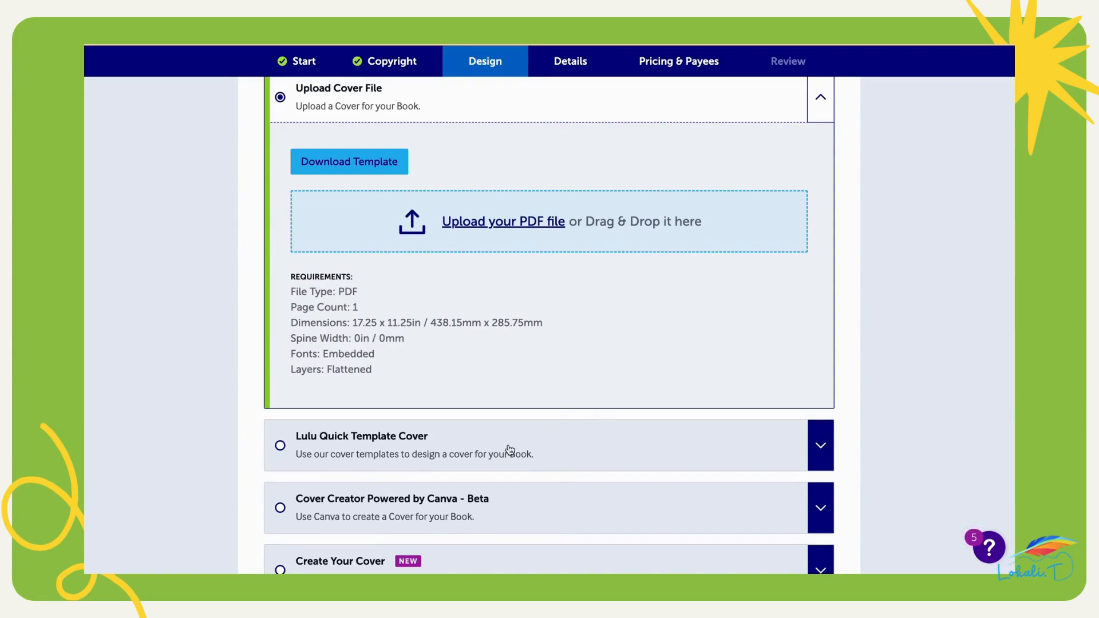
{"action": "scroll", "coordinate": [509, 450], "scroll_direction": "down", "scroll_amount": 1}
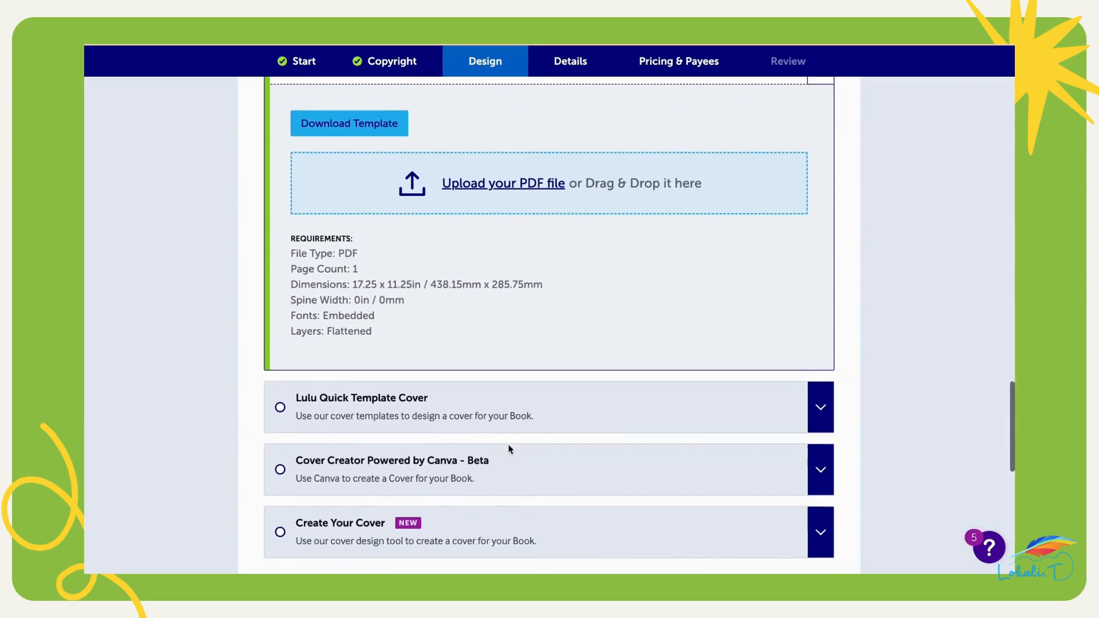
{"action": "scroll", "coordinate": [508, 450], "scroll_direction": "down", "scroll_amount": 1}
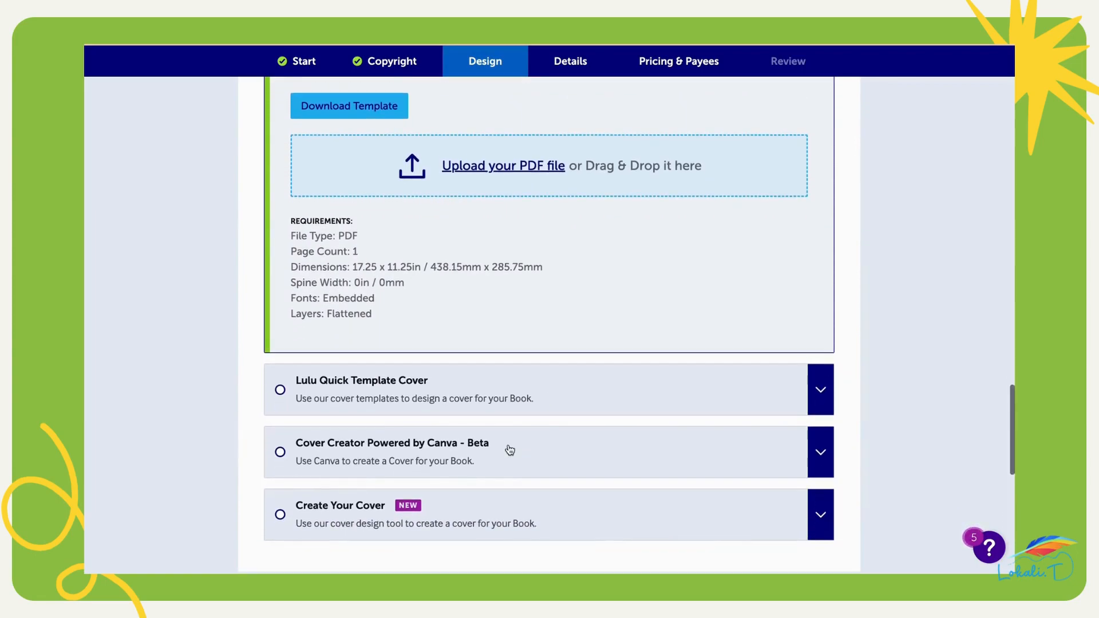
{"action": "left_click", "coordinate": [280, 453]}
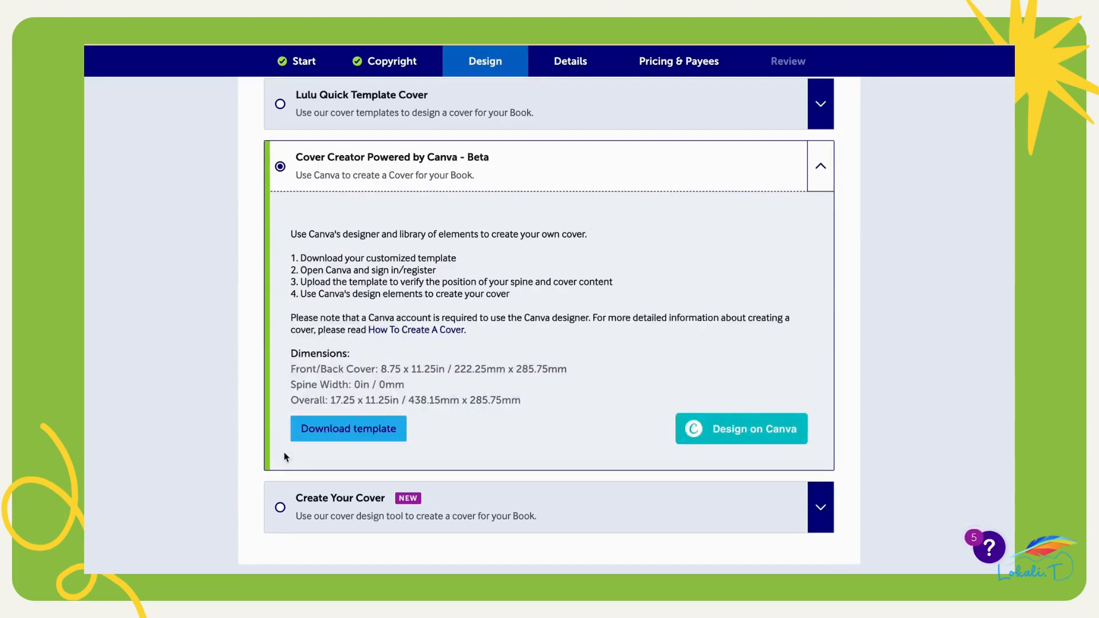
{"action": "left_click", "coordinate": [352, 436]}
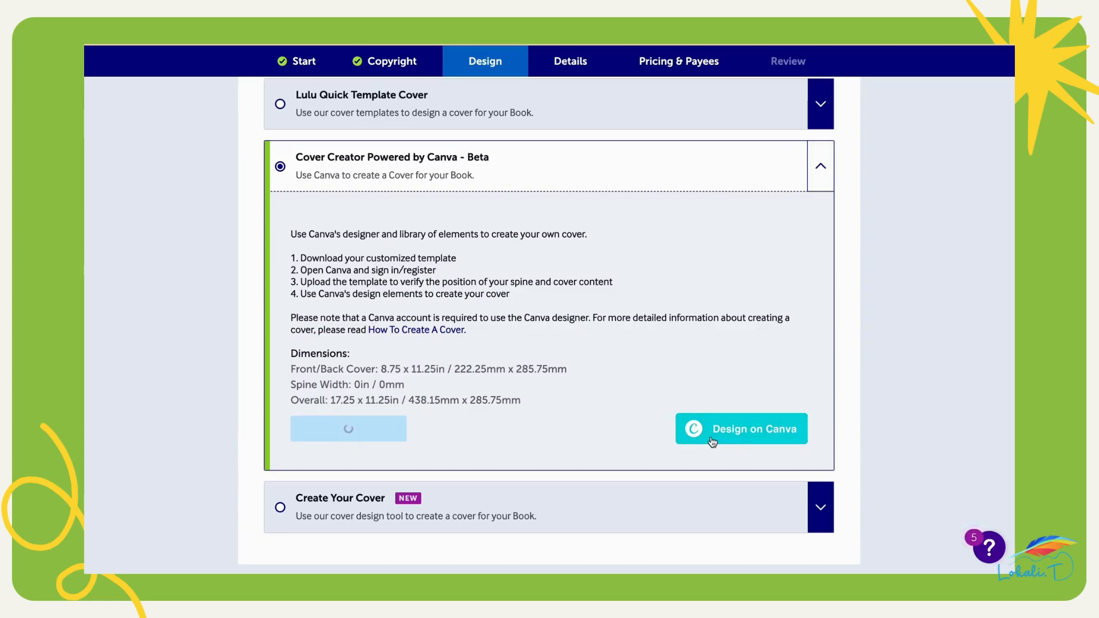
Step: Open the Canva designer and apply the first page of the project "Copy of SCEC AP English Class" to the blank cover
{"action": "left_click", "coordinate": [733, 436]}
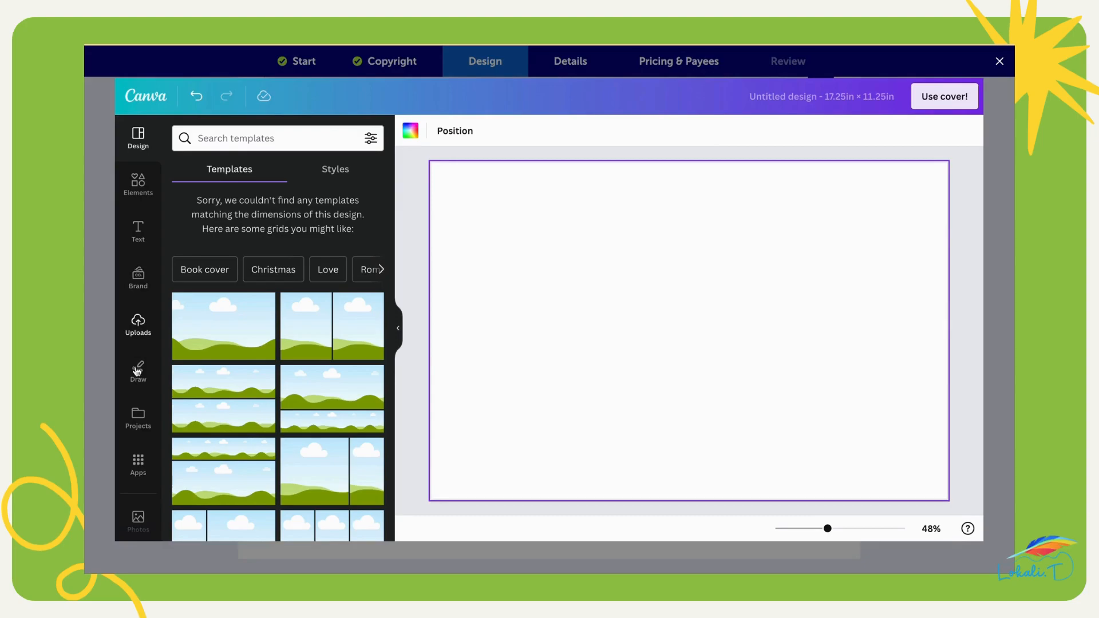
{"action": "left_click", "coordinate": [137, 416]}
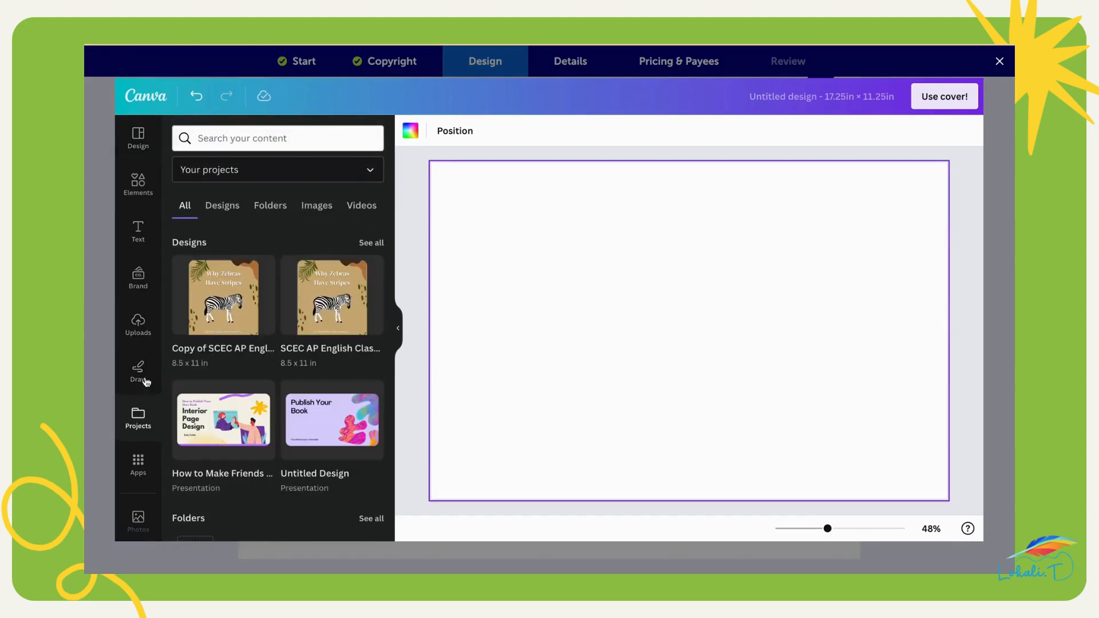
{"action": "left_click", "coordinate": [229, 326]}
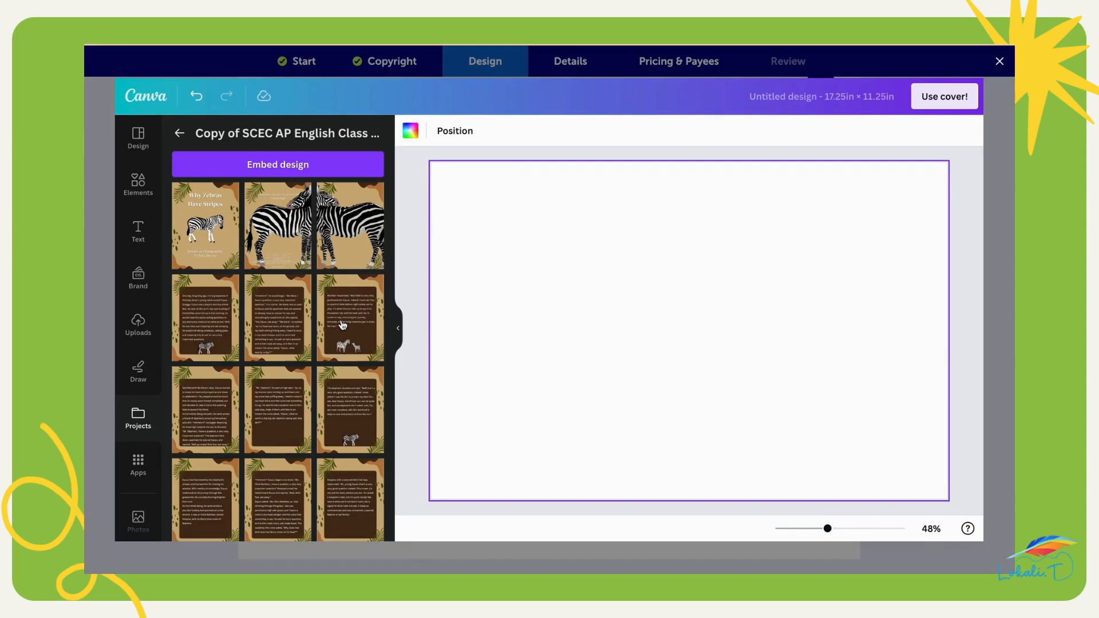
{"action": "left_click", "coordinate": [199, 216]}
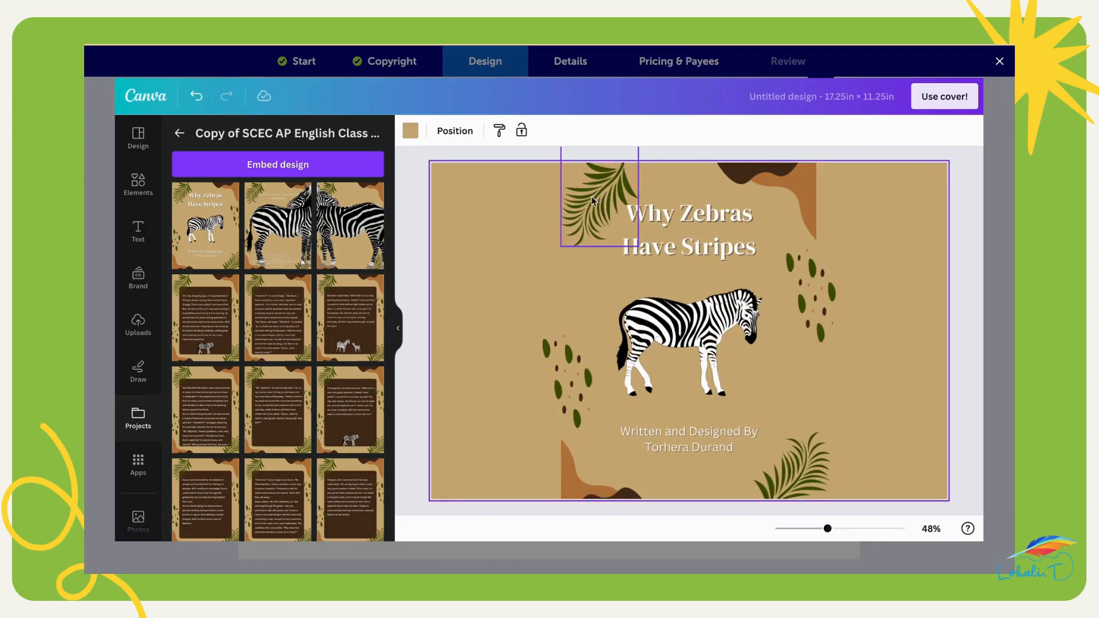
Step: Delete the zebra, both spotted patterns, both corner shapes and the upper palm leaf from the cover
{"action": "left_click", "coordinate": [673, 312]}
{"action": "key", "text": "Delete"}
{"action": "left_click", "coordinate": [567, 377]}
{"action": "key", "text": "Delete"}
{"action": "left_click", "coordinate": [818, 295]}
{"action": "key", "text": "Delete"}
{"action": "left_click", "coordinate": [801, 204]}
{"action": "key", "text": "Delete"}
{"action": "left_click", "coordinate": [615, 193]}
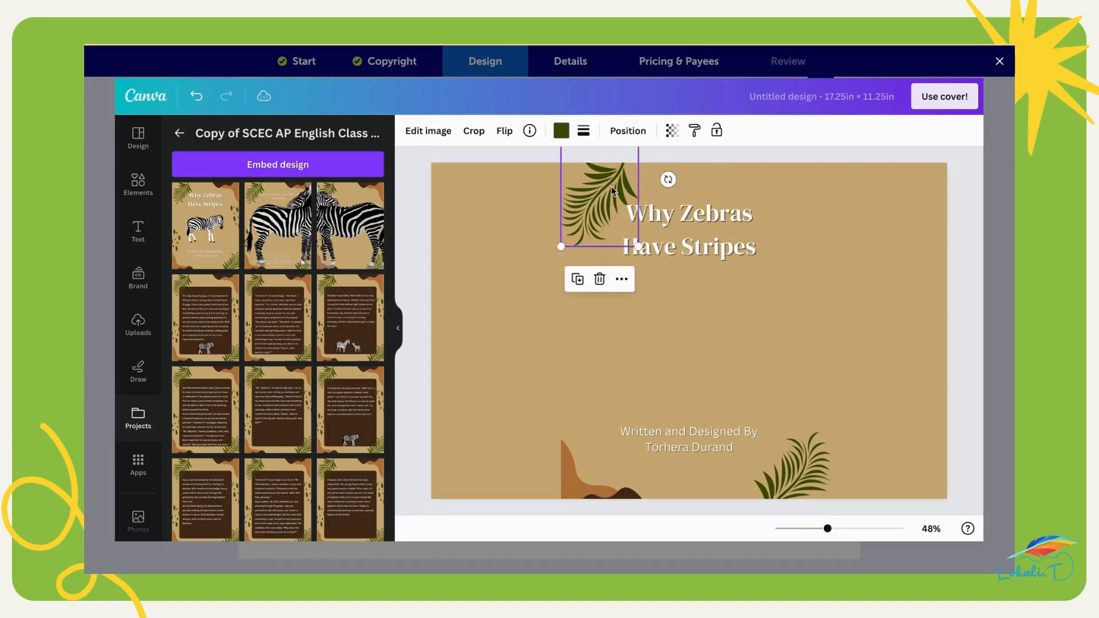
{"action": "key", "text": "Delete"}
{"action": "left_click", "coordinate": [576, 464]}
{"action": "key", "text": "Delete"}
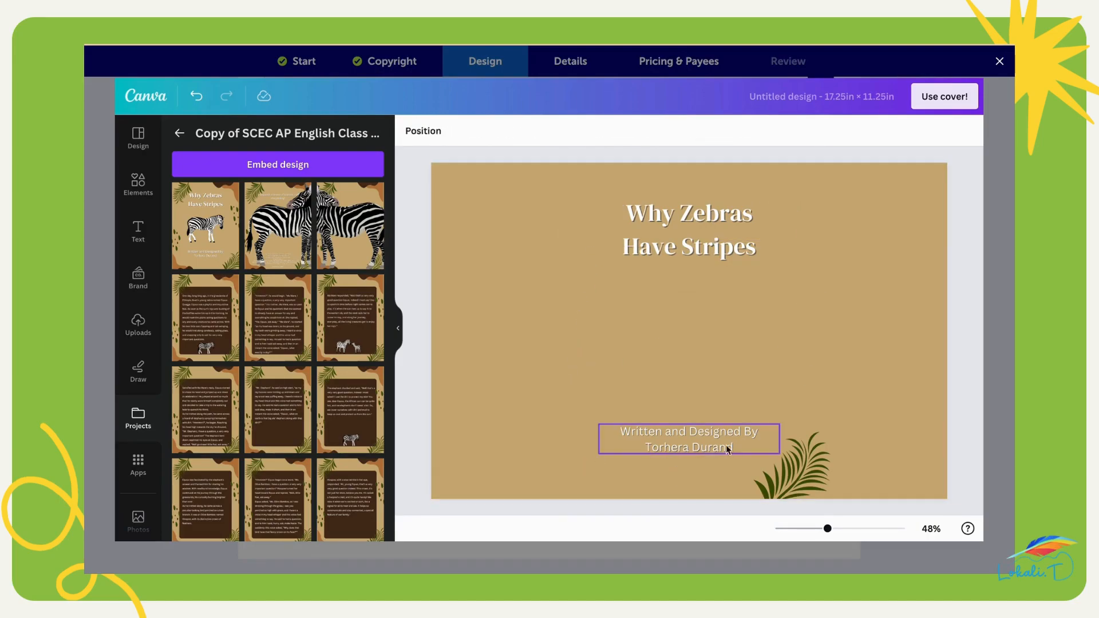
Step: Move the remaining palm leaf and the title "Why Zebras Have Stripes" onto the right half of the cover
{"action": "left_click_drag", "start_coordinate": [808, 481], "coordinate": [890, 453]}
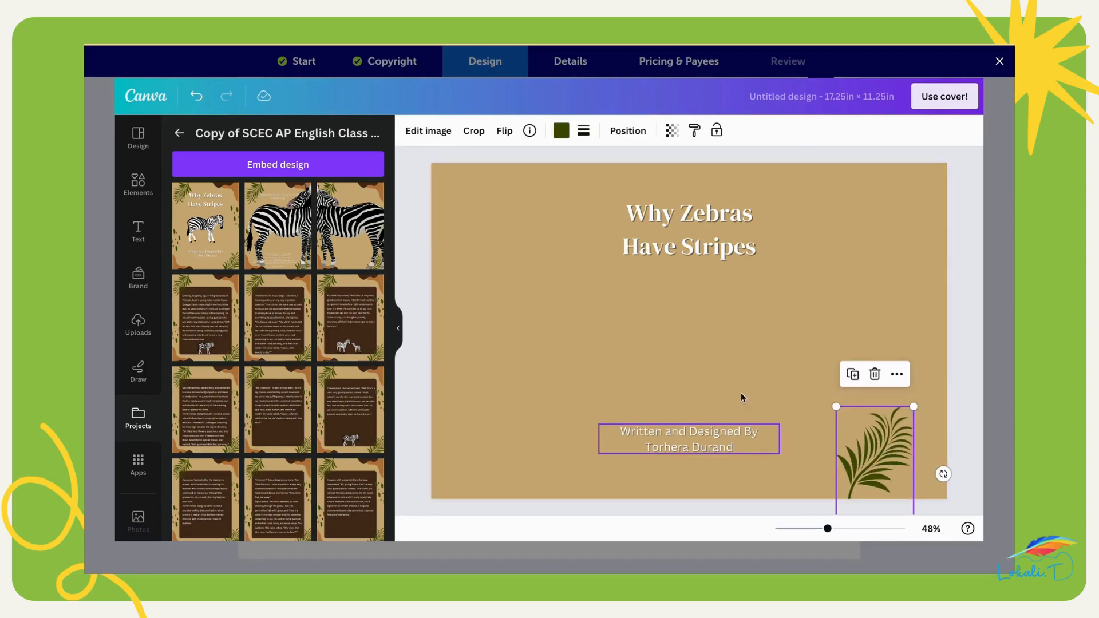
{"action": "left_click", "coordinate": [720, 229]}
{"action": "left_click_drag", "start_coordinate": [720, 230], "coordinate": [867, 272]}
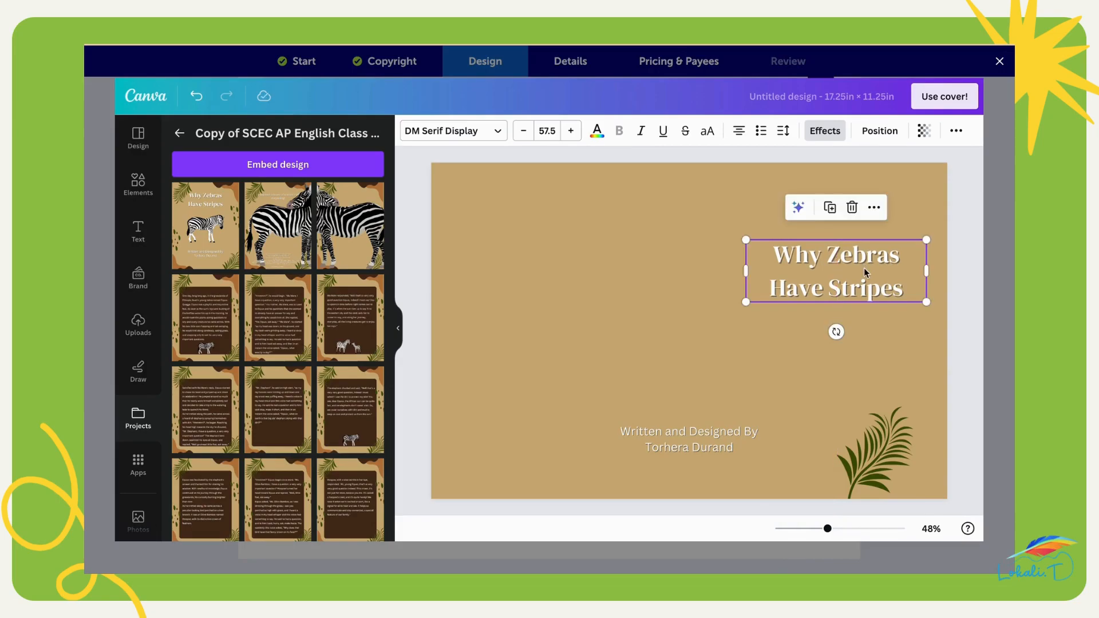
Step: Align the title to the right of the page and reposition it near the top of the cover's right half
{"action": "left_click", "coordinate": [873, 207]}
{"action": "mouse_move", "coordinate": [873, 312]}
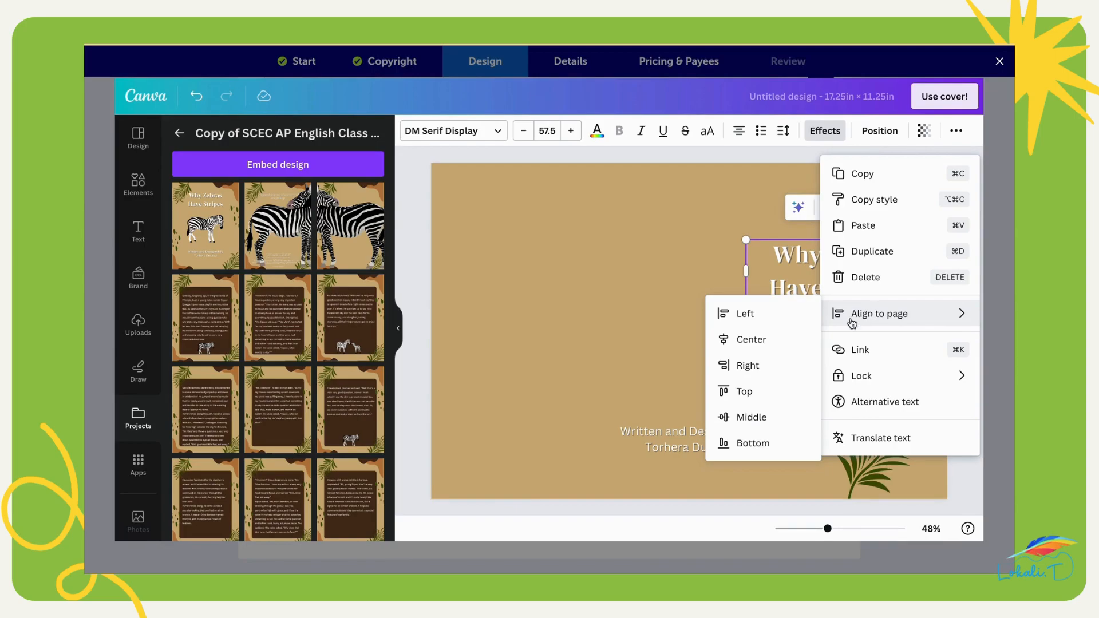
{"action": "left_click", "coordinate": [757, 364]}
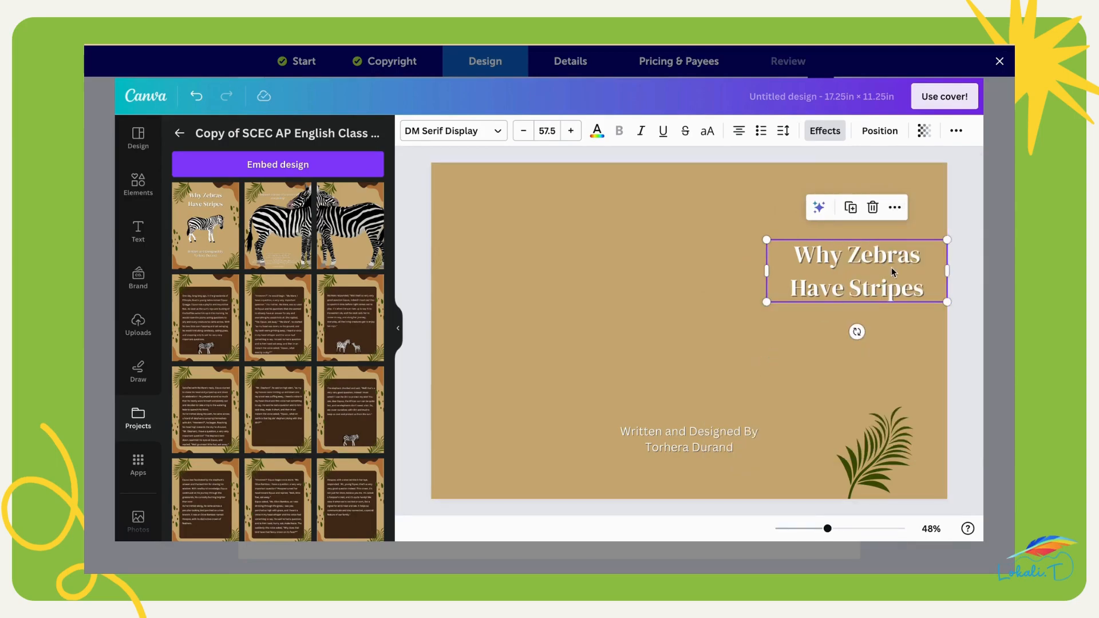
{"action": "left_click_drag", "start_coordinate": [868, 265], "coordinate": [835, 223]}
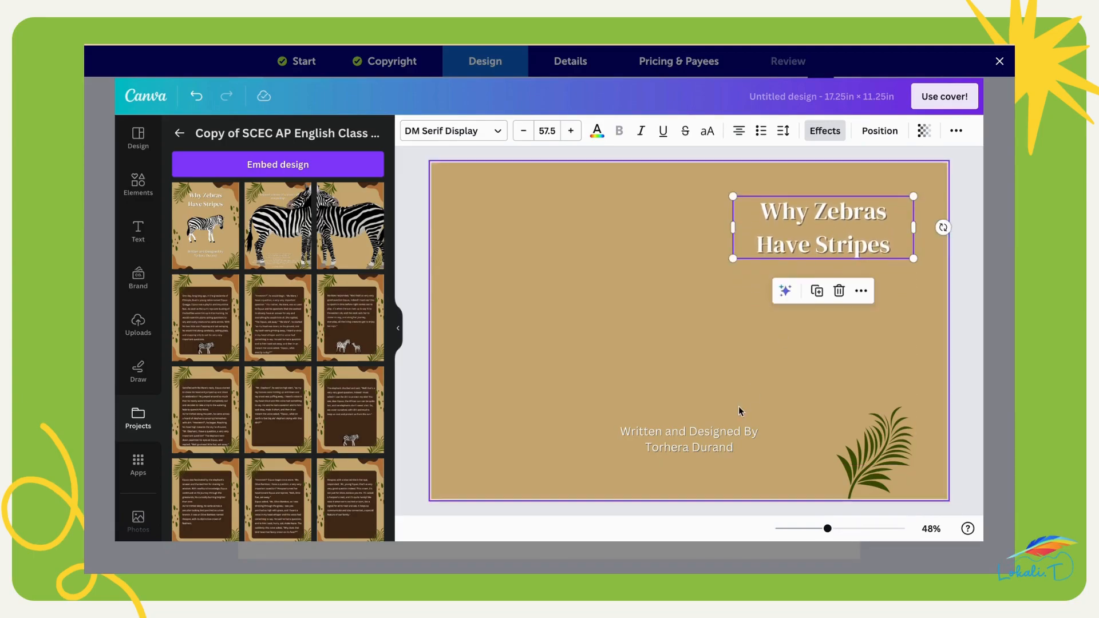
Step: Move the author credit over the palm leaf at the cover's lower right and shrink its text to size 22.1
{"action": "left_click", "coordinate": [708, 442]}
{"action": "left_click_drag", "start_coordinate": [708, 442], "coordinate": [859, 448]}
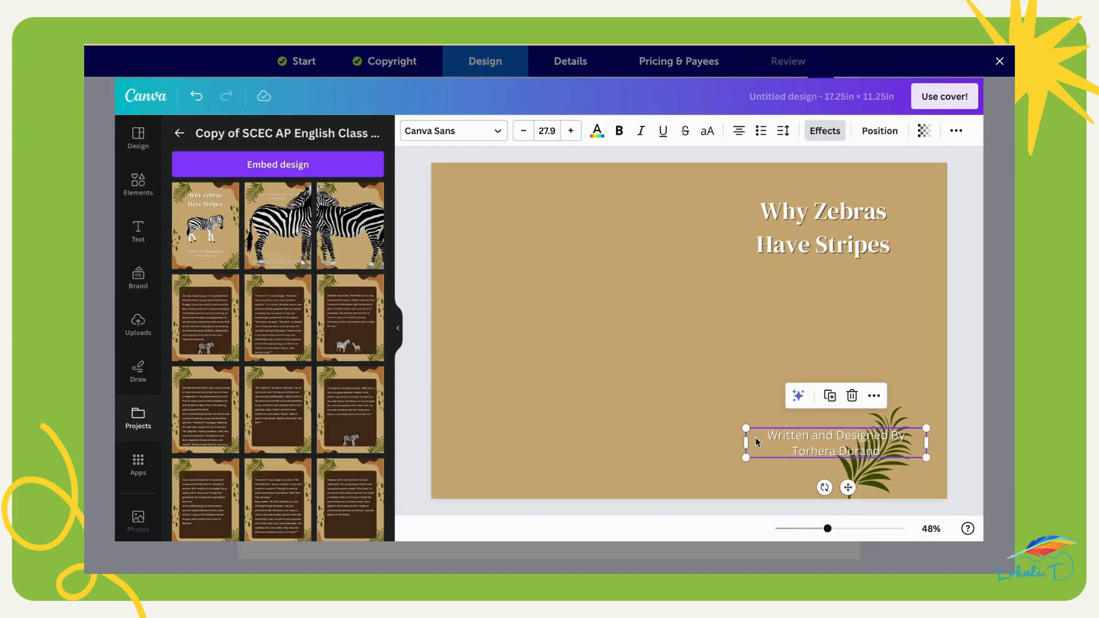
{"action": "left_click_drag", "start_coordinate": [746, 429], "coordinate": [783, 435]}
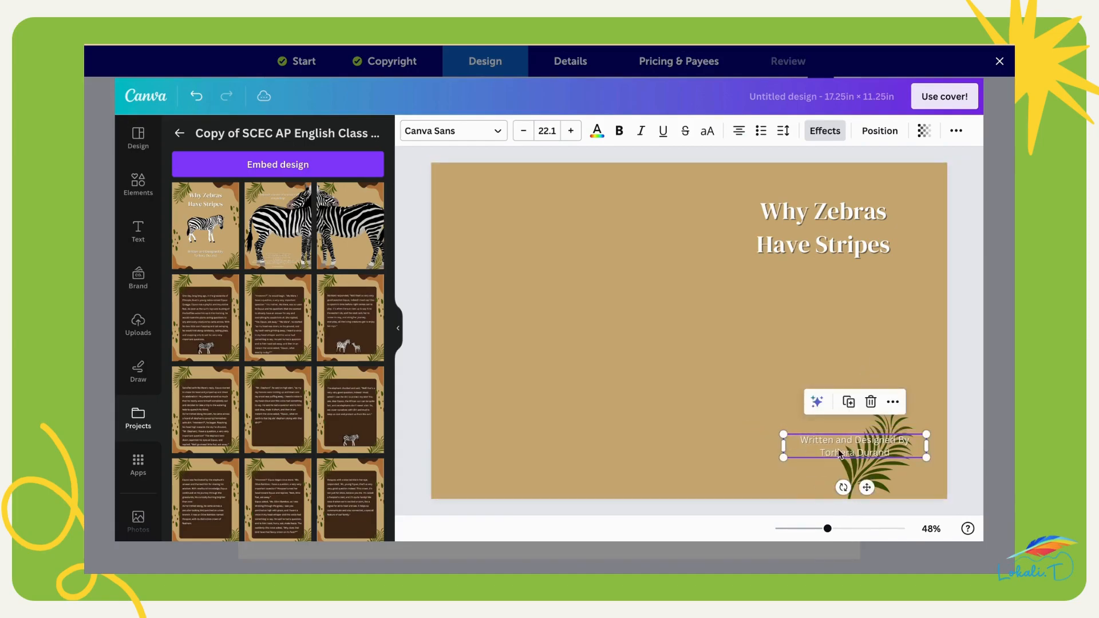
{"action": "left_click_drag", "start_coordinate": [859, 450], "coordinate": [848, 454]}
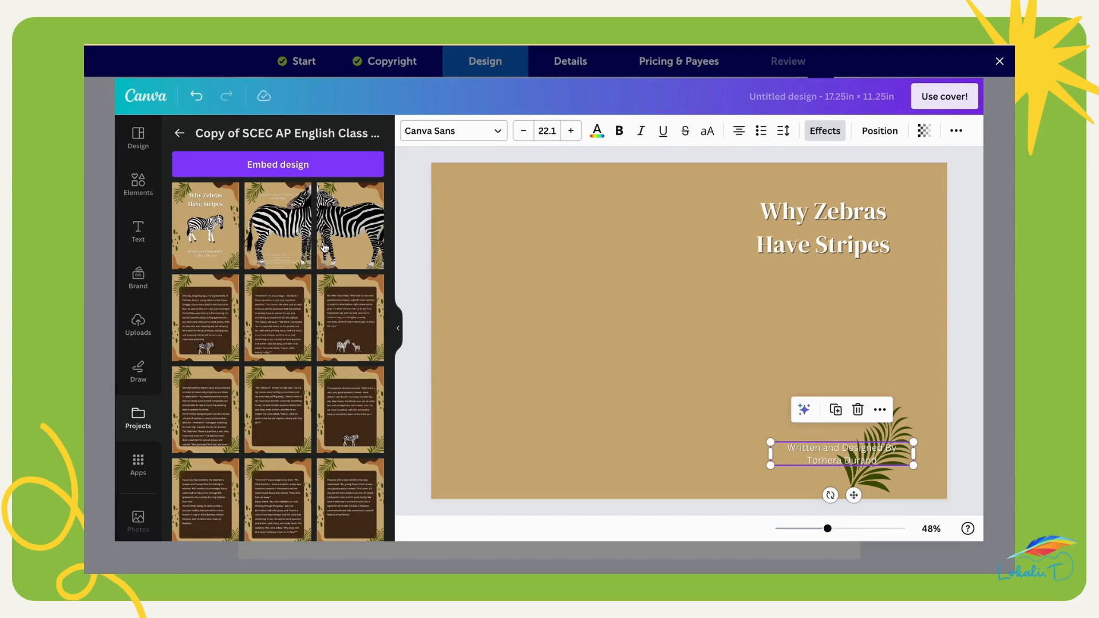
Step: Add a straight line and place it vertically over the full page height at the cover's centre as a divider
{"action": "left_click", "coordinate": [137, 183]}
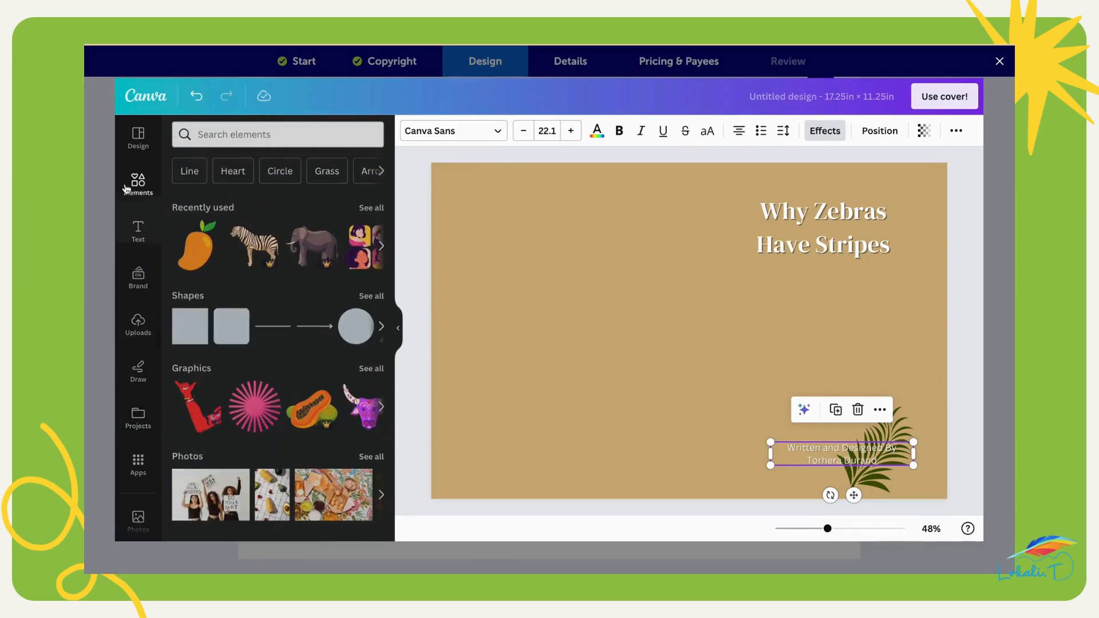
{"action": "left_click", "coordinate": [286, 332]}
{"action": "left_click_drag", "start_coordinate": [600, 327], "coordinate": [678, 163]}
{"action": "left_click_drag", "start_coordinate": [778, 331], "coordinate": [688, 499]}
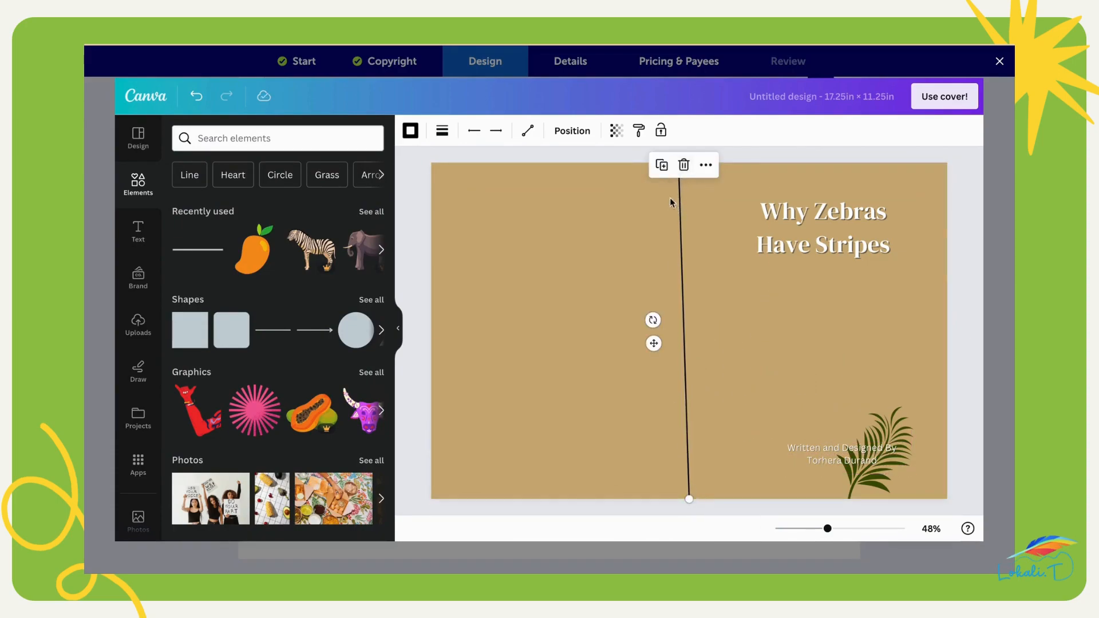
{"action": "left_click", "coordinate": [599, 323]}
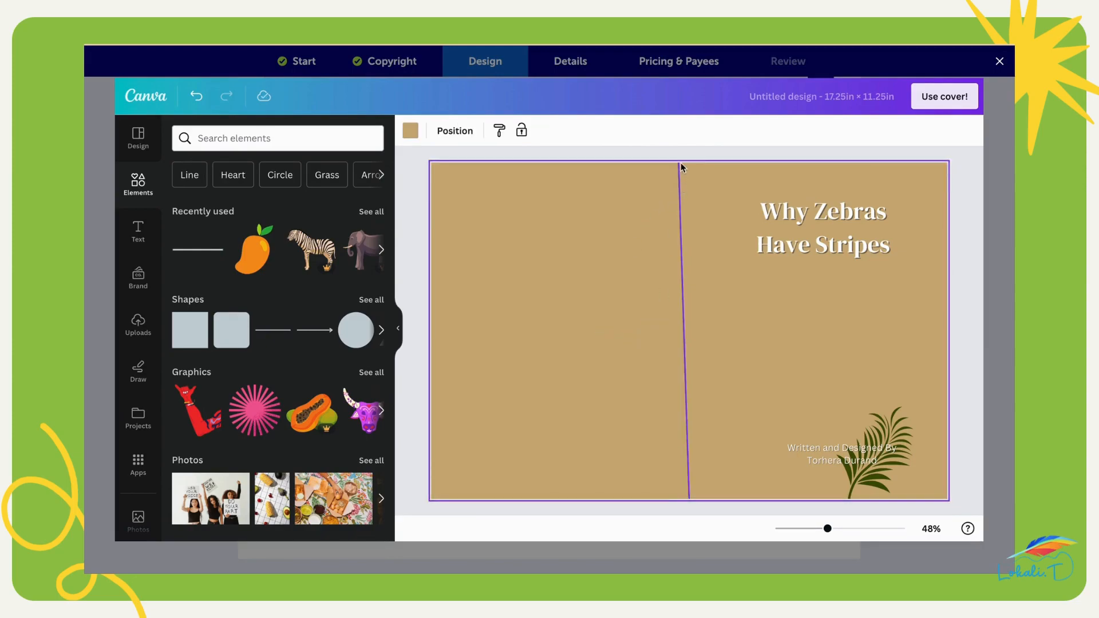
{"action": "left_click", "coordinate": [680, 166]}
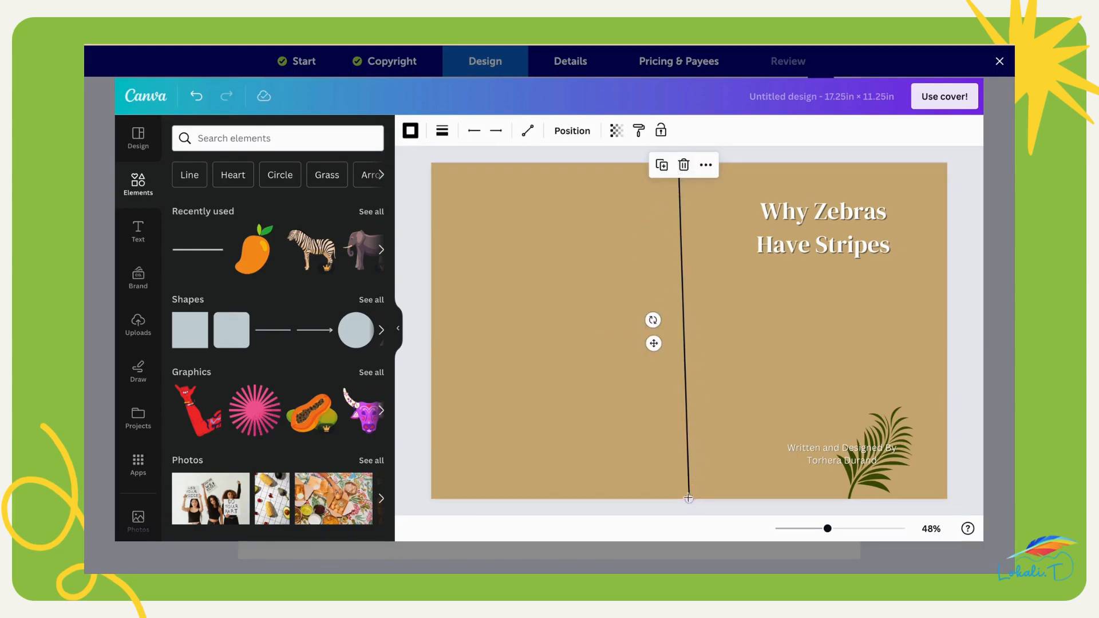
{"action": "left_click_drag", "start_coordinate": [687, 499], "coordinate": [678, 498]}
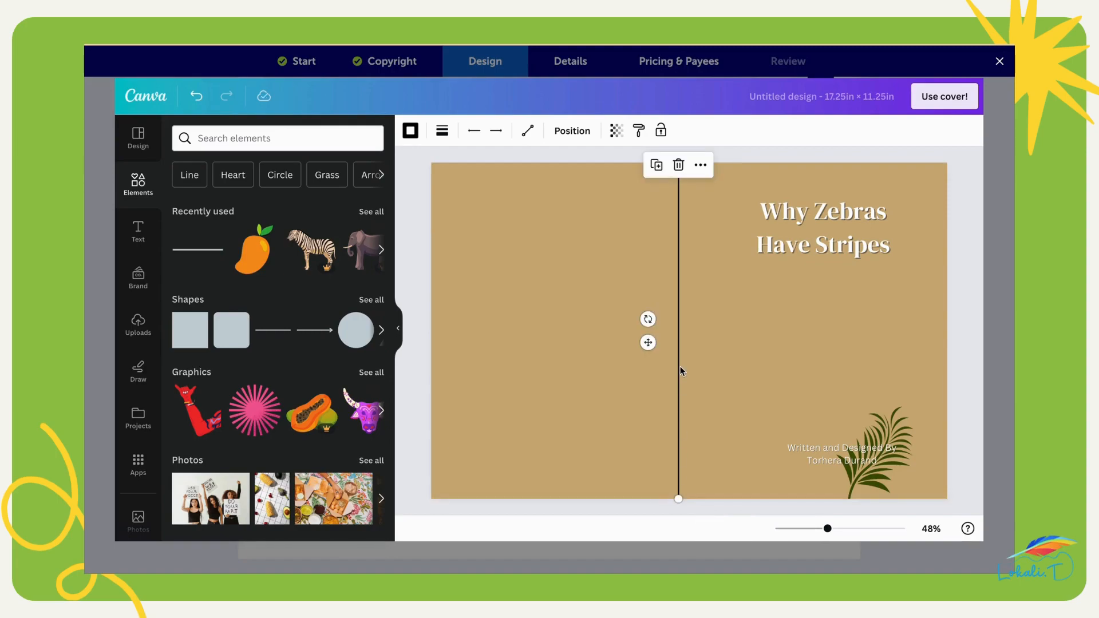
{"action": "left_click_drag", "start_coordinate": [647, 343], "coordinate": [661, 344]}
{"action": "left_click", "coordinate": [830, 256]}
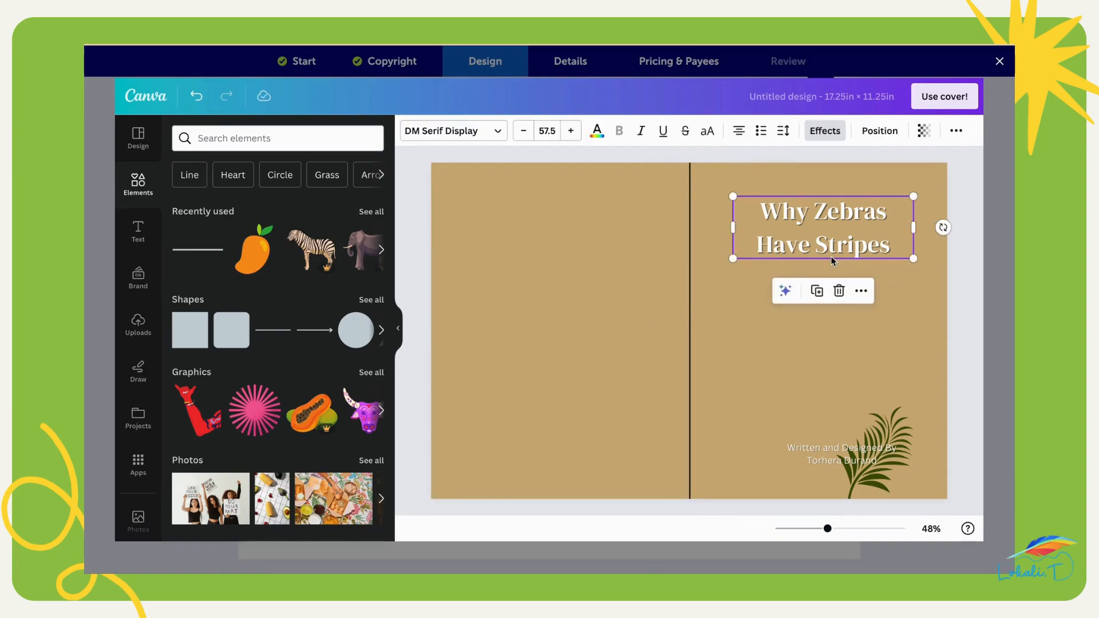
{"action": "mouse_move", "coordinate": [831, 258]}
{"action": "left_mouse_down"}
{"action": "mouse_move", "coordinate": [831, 270]}
{"action": "mouse_move", "coordinate": [833, 259]}
{"action": "left_mouse_up"}
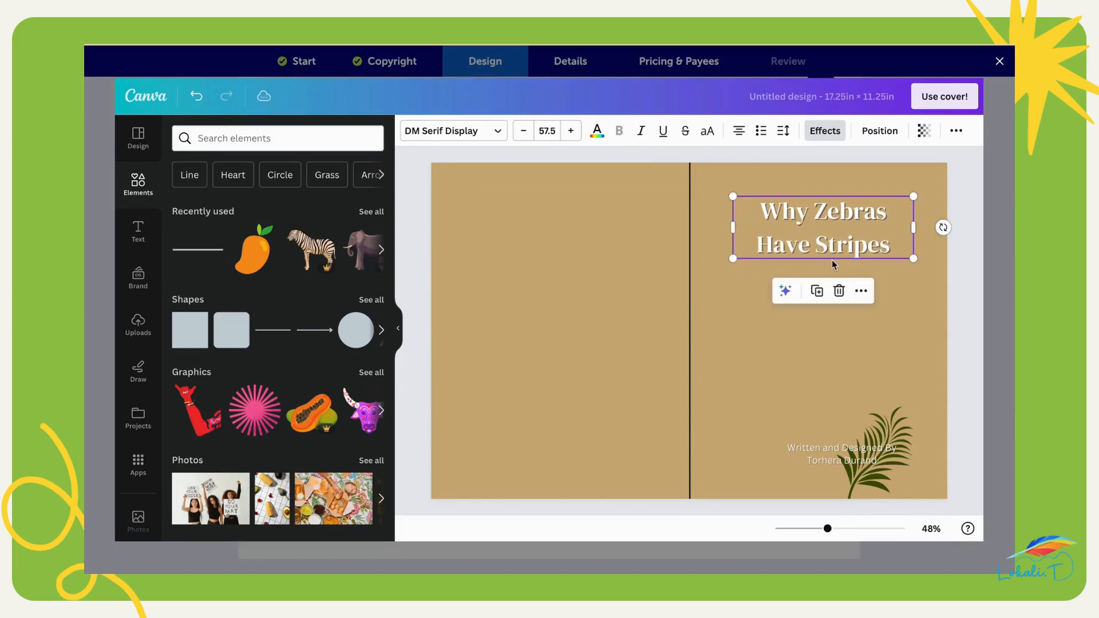
{"action": "left_click", "coordinate": [974, 455]}
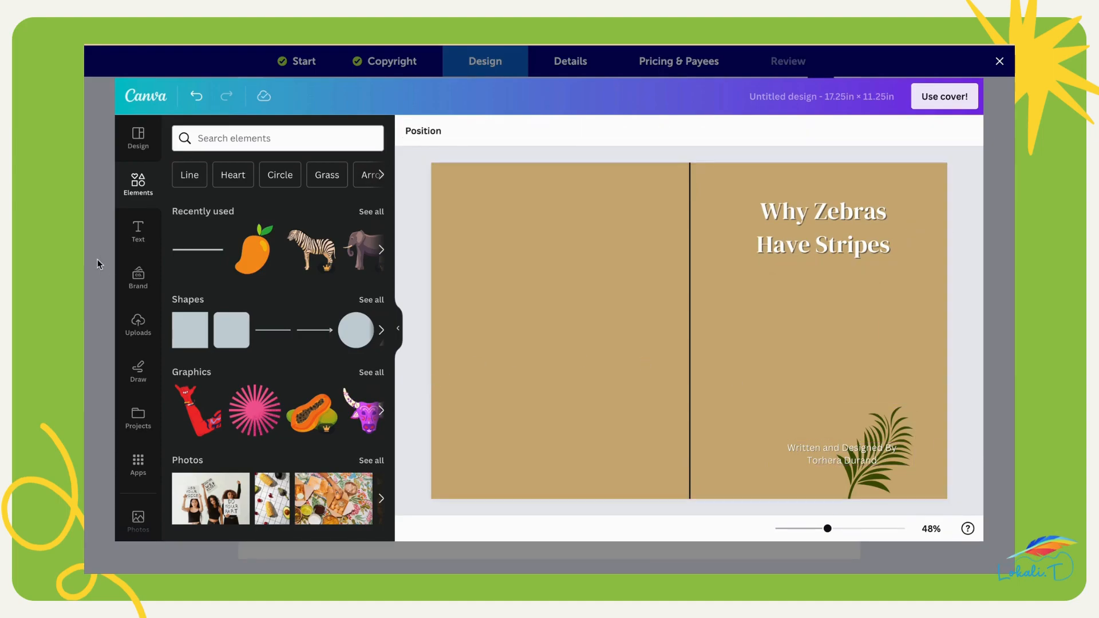
Step: Search the elements for "african background" and try out the golden photo with patterned borders on the cover
{"action": "left_click", "coordinate": [218, 139]}
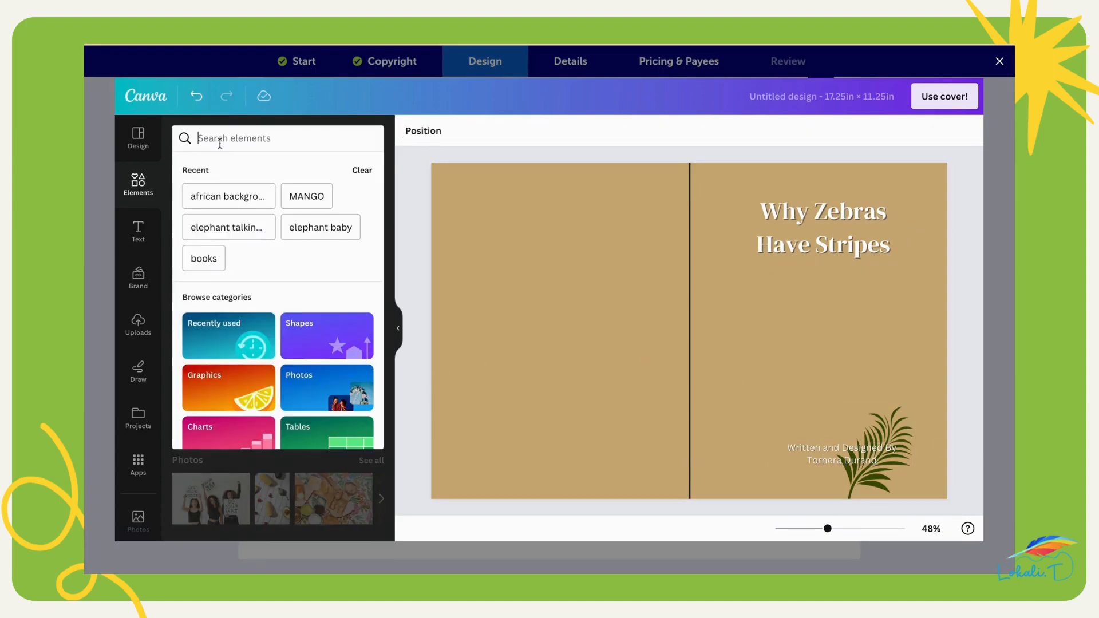
{"action": "type", "text": "african"}
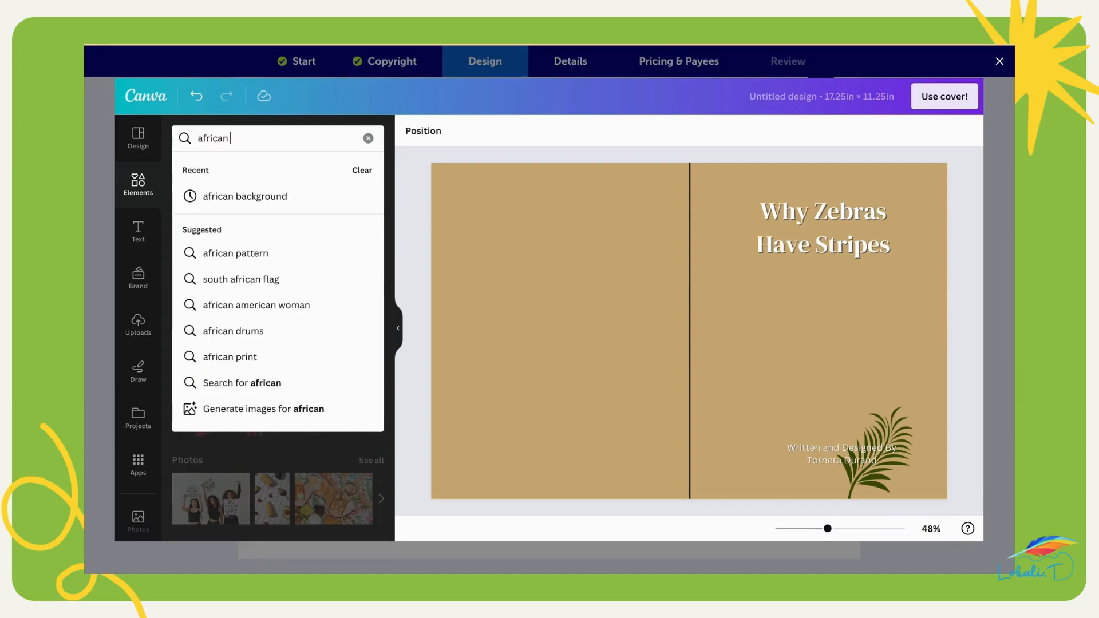
{"action": "left_click", "coordinate": [250, 197]}
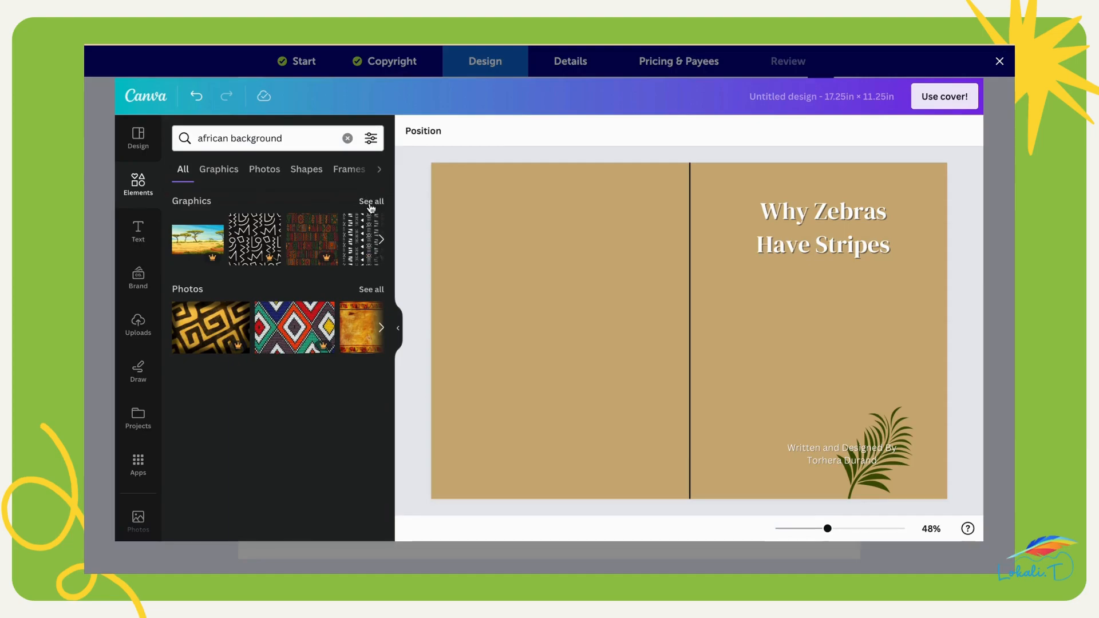
{"action": "left_click", "coordinate": [357, 310]}
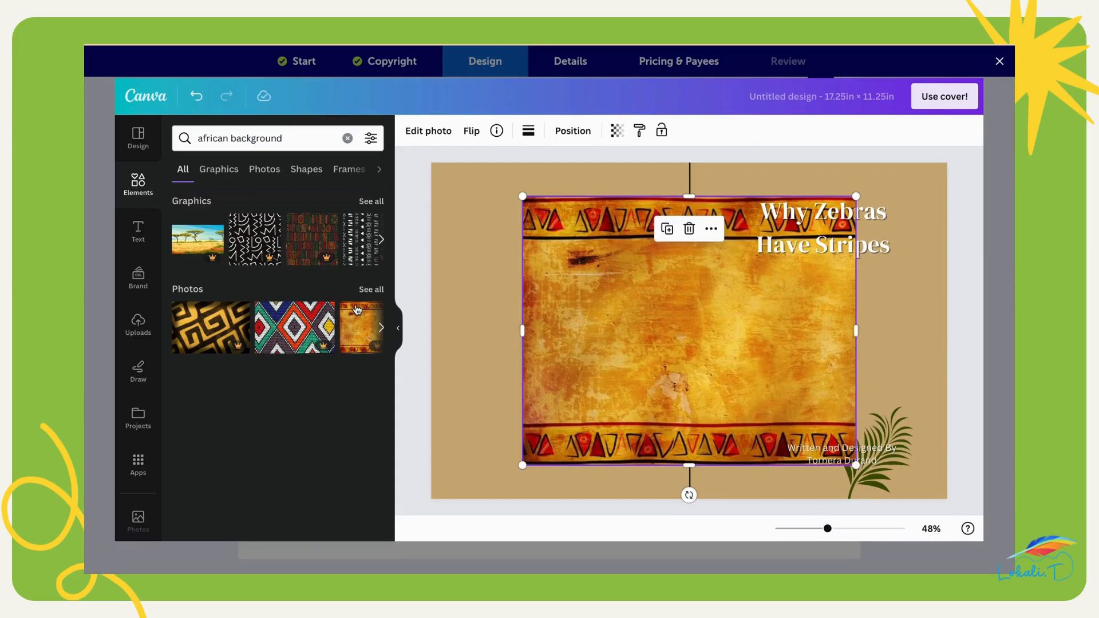
{"action": "key", "text": "Delete"}
Step: Add the savanna landscape graphic with acacia trees and move it to the upper-left corner of the cover
{"action": "left_click", "coordinate": [379, 201]}
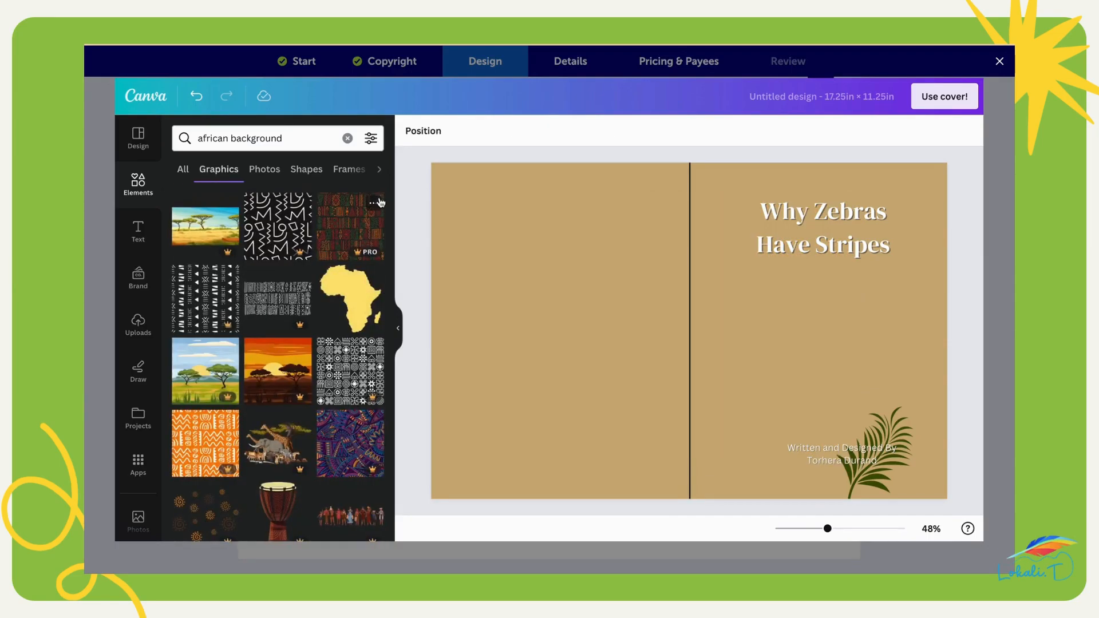
{"action": "left_click", "coordinate": [205, 226]}
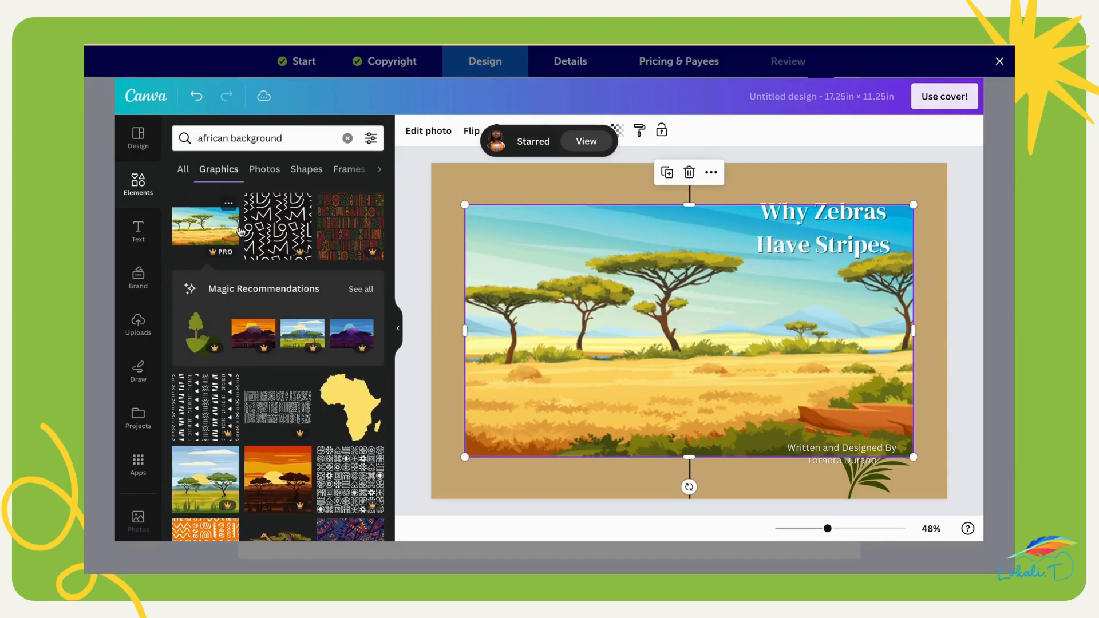
{"action": "left_click_drag", "start_coordinate": [640, 300], "coordinate": [618, 270]}
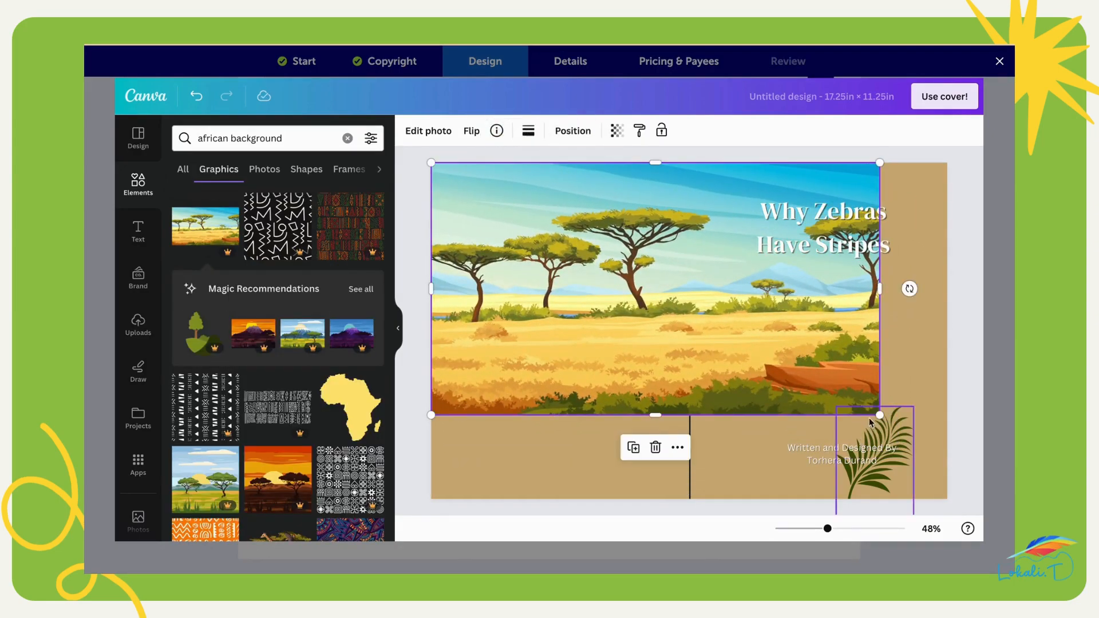
Step: Enlarge the savanna landscape graphic until it fills the entire wraparound cover
{"action": "left_click_drag", "start_coordinate": [880, 415], "coordinate": [931, 488]}
{"action": "left_click_drag", "start_coordinate": [432, 454], "coordinate": [367, 528]}
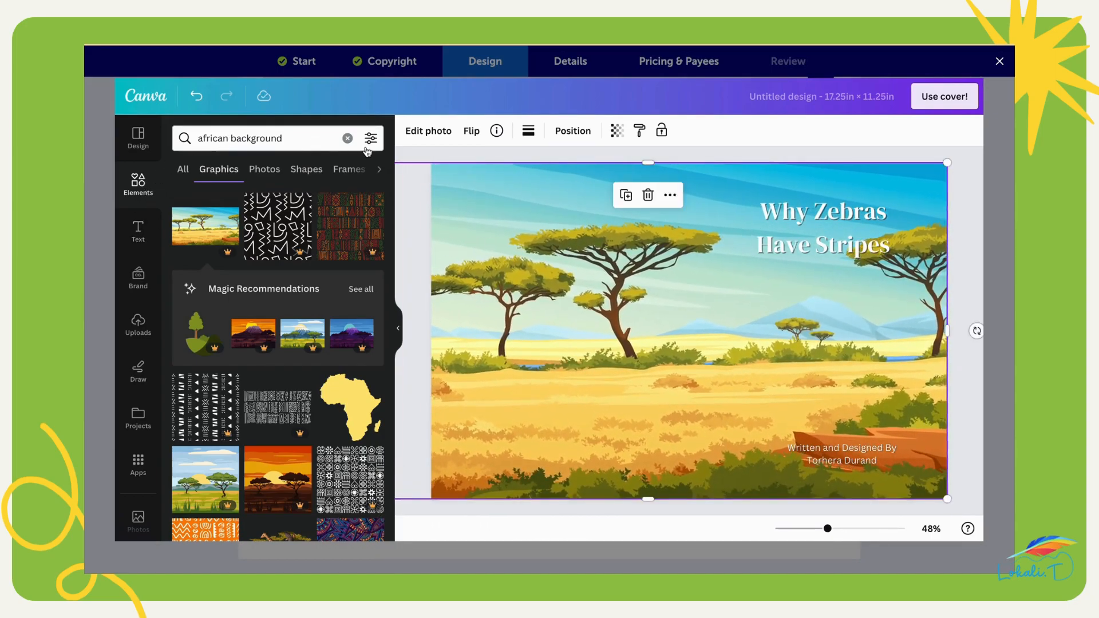
Step: Search the graphics for "zebra" and place the black-and-white walking zebra on the front cover below the title
{"action": "left_click", "coordinate": [348, 138]}
{"action": "type", "text": "zebra"}
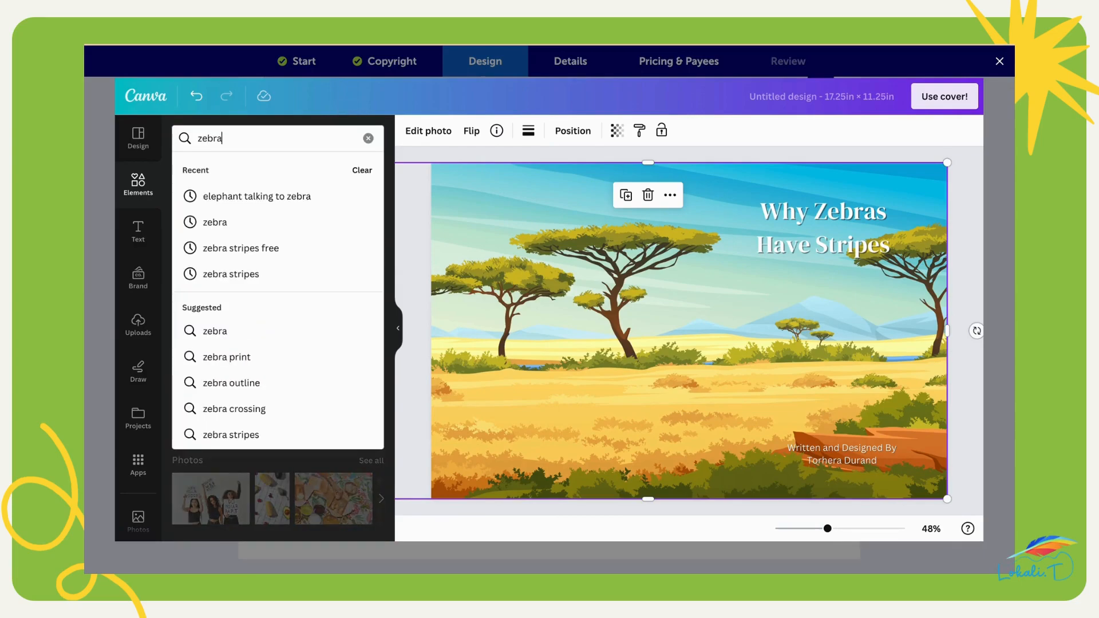
{"action": "key", "text": "Return"}
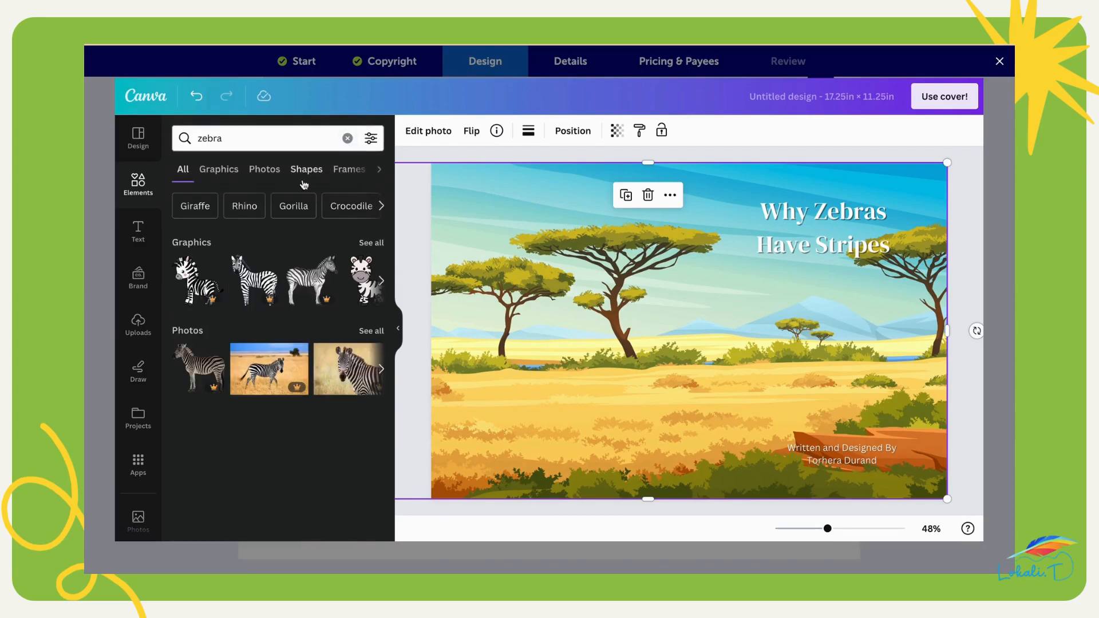
{"action": "left_click", "coordinate": [371, 242]}
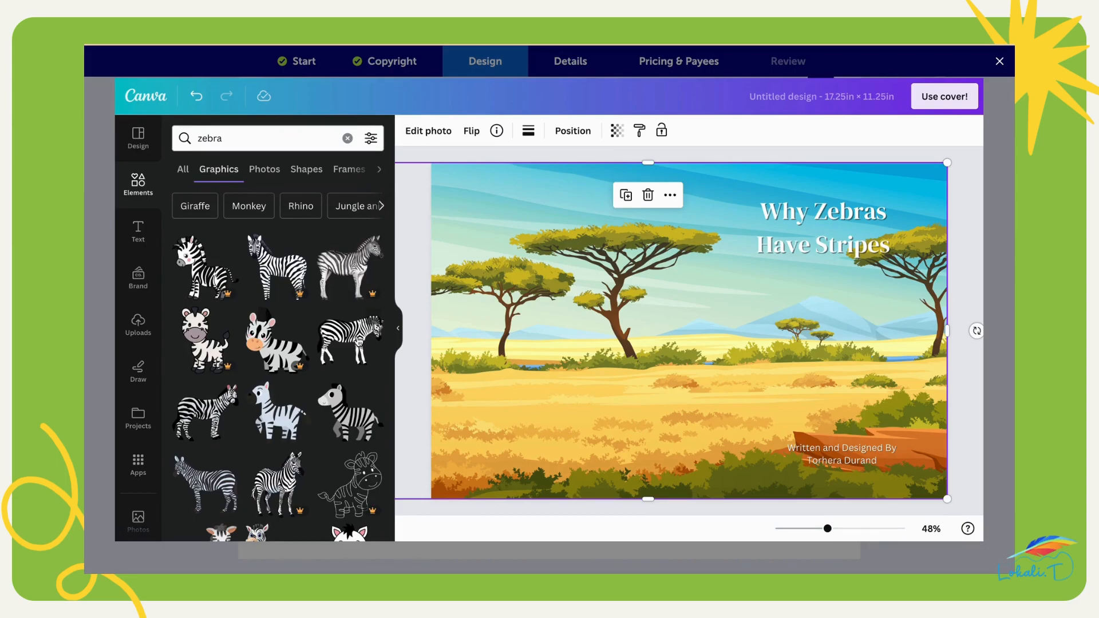
{"action": "left_click", "coordinate": [349, 341]}
{"action": "left_click_drag", "start_coordinate": [682, 322], "coordinate": [816, 337]}
{"action": "left_click", "coordinate": [965, 338]}
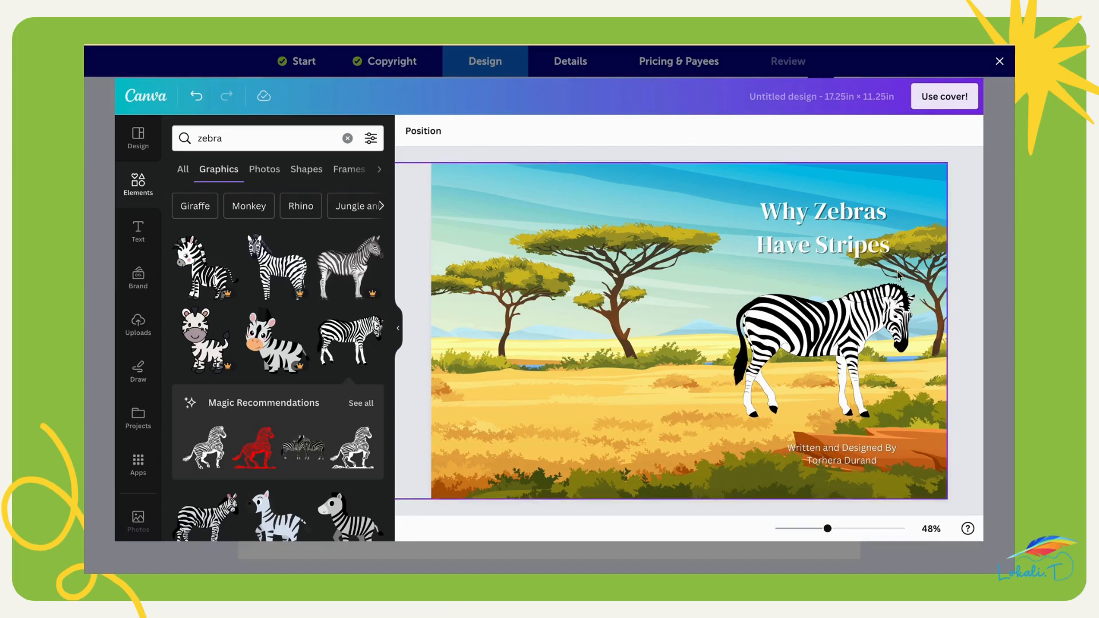
Step: Shrink the zebra and centre it between the title and the author credit
{"action": "left_click", "coordinate": [913, 288]}
{"action": "left_click_drag", "start_coordinate": [913, 281], "coordinate": [879, 314]}
{"action": "left_click_drag", "start_coordinate": [809, 344], "coordinate": [828, 332]}
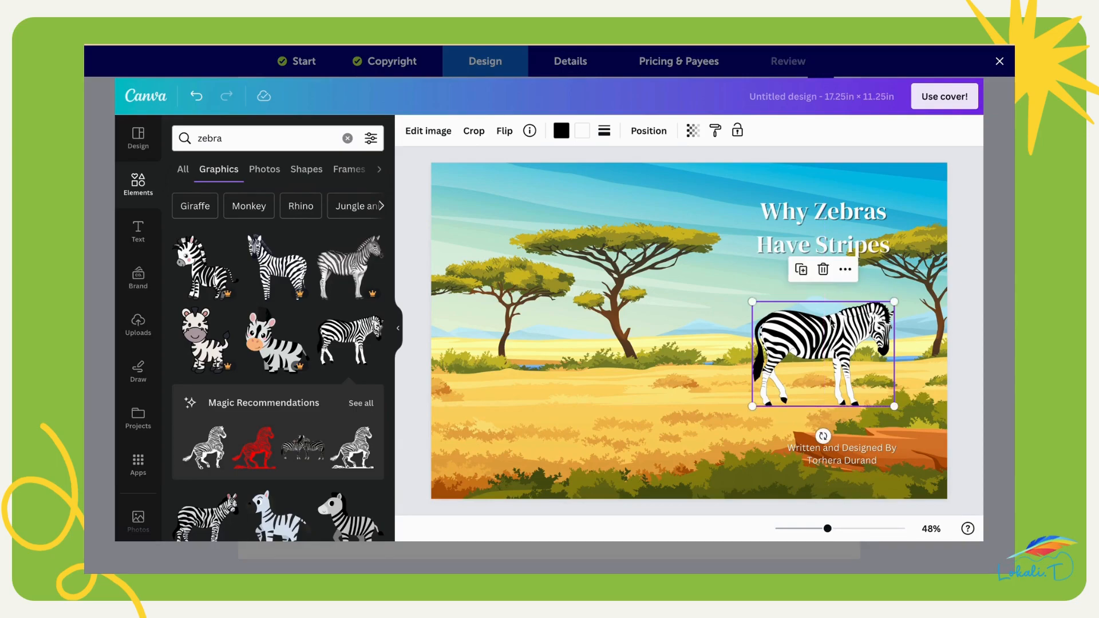
Step: Enlarge the title text and recentre it above the zebra, then nudge the author credit slightly up and left
{"action": "left_click", "coordinate": [817, 234]}
{"action": "left_click_drag", "start_coordinate": [914, 196], "coordinate": [947, 184]}
{"action": "left_click_drag", "start_coordinate": [872, 230], "coordinate": [857, 230]}
{"action": "left_click", "coordinate": [955, 322]}
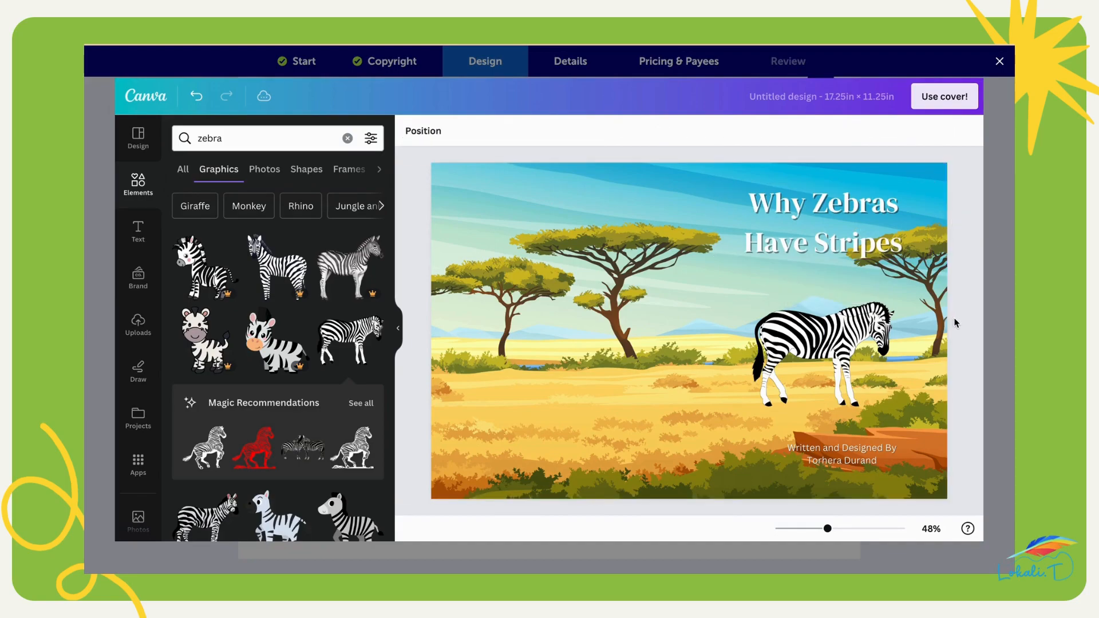
{"action": "left_click_drag", "start_coordinate": [853, 467], "coordinate": [845, 458]}
{"action": "left_click", "coordinate": [974, 348]}
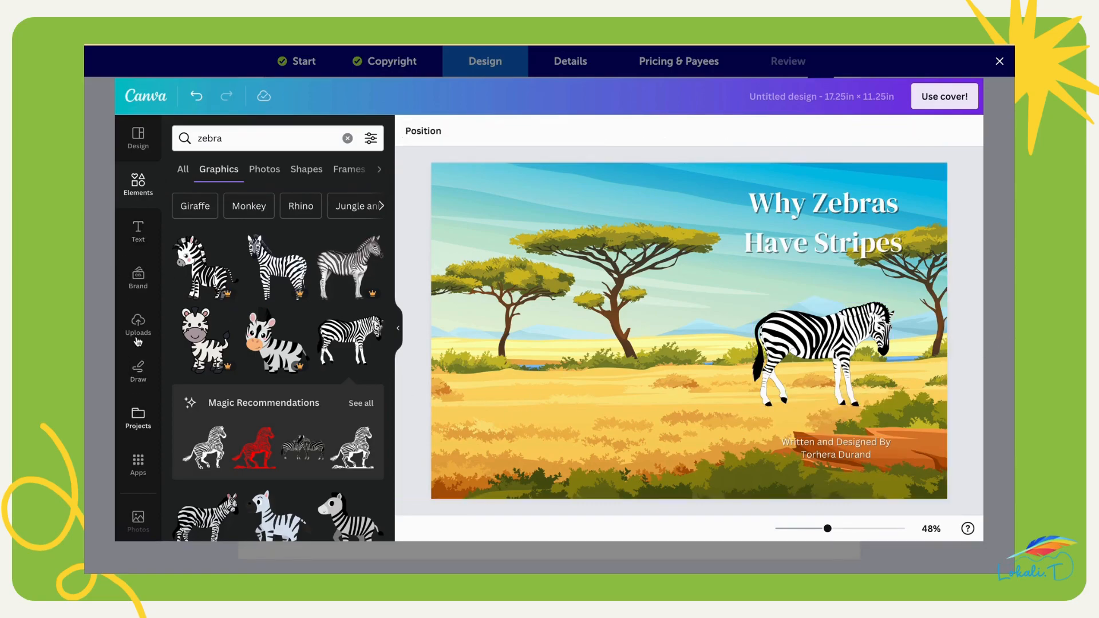
Step: Add a rounded square shape, move it to the back cover's upper area and stretch it into a large upright rectangle
{"action": "left_click", "coordinate": [138, 183]}
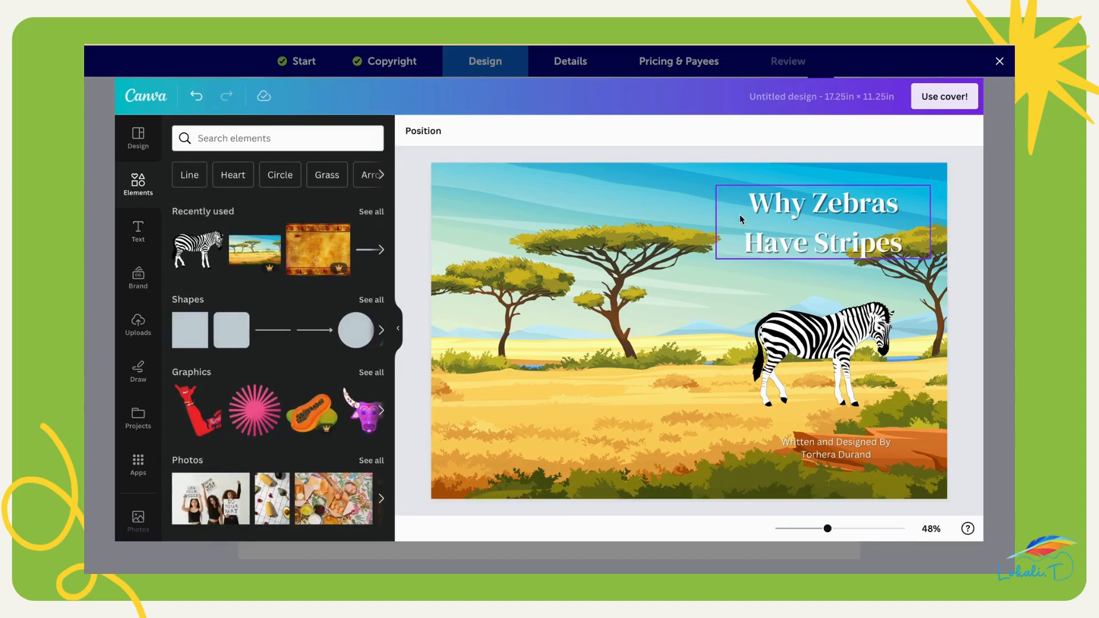
{"action": "left_click", "coordinate": [231, 330]}
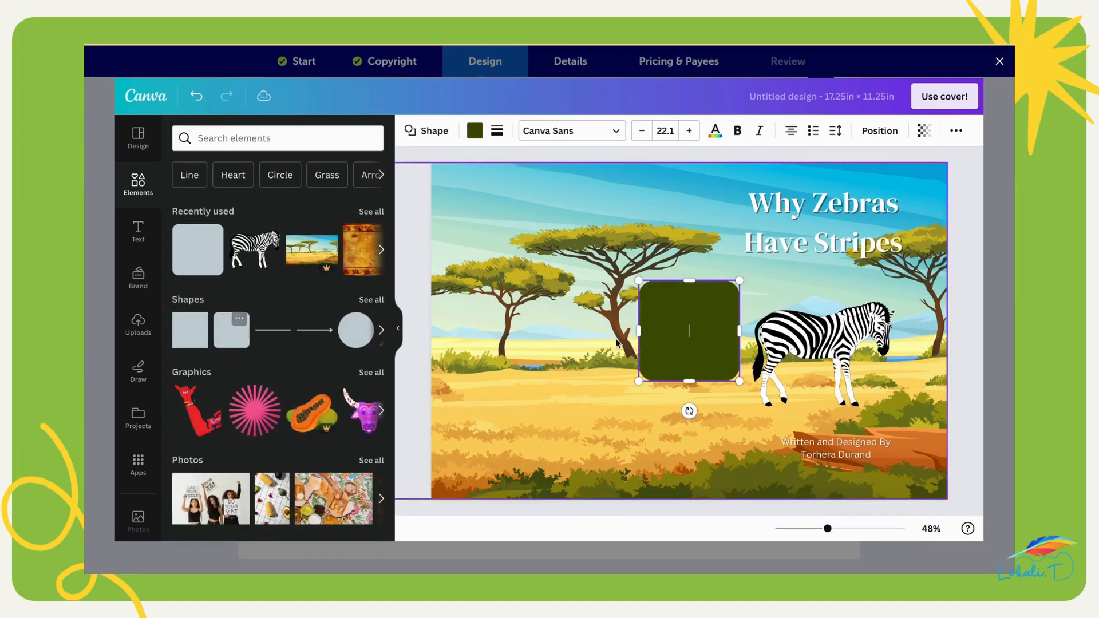
{"action": "left_click_drag", "start_coordinate": [686, 348], "coordinate": [515, 258]}
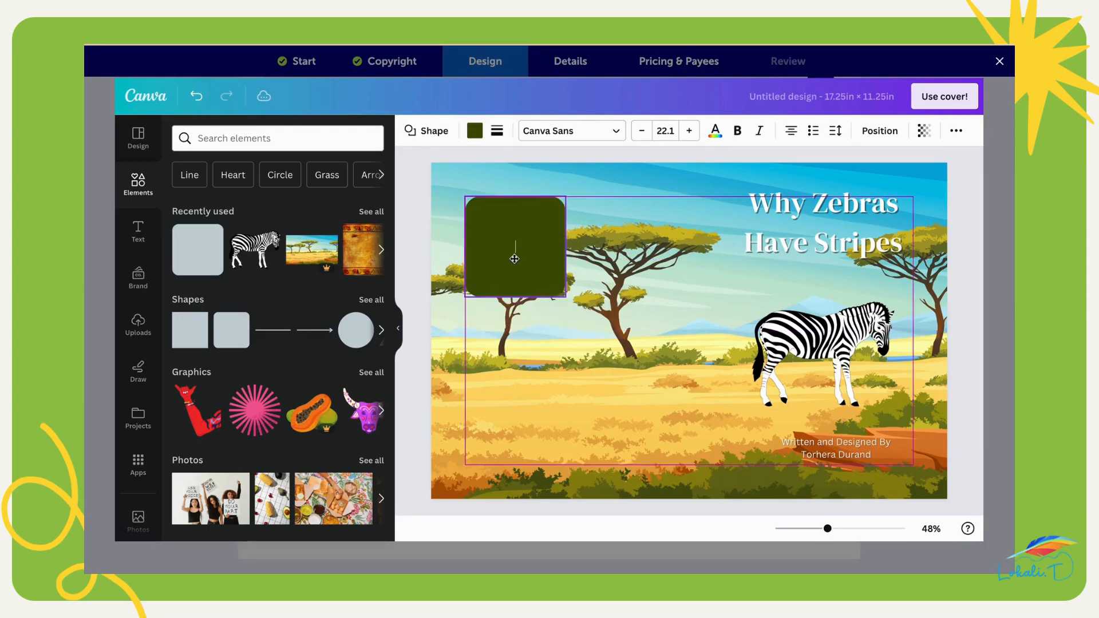
{"action": "left_click_drag", "start_coordinate": [565, 297], "coordinate": [665, 441]}
{"action": "mouse_move", "coordinate": [593, 336]}
{"action": "left_mouse_down"}
{"action": "mouse_move", "coordinate": [578, 328]}
{"action": "mouse_move", "coordinate": [590, 335]}
{"action": "left_mouse_up"}
{"action": "left_click_drag", "start_coordinate": [660, 440], "coordinate": [633, 383]}
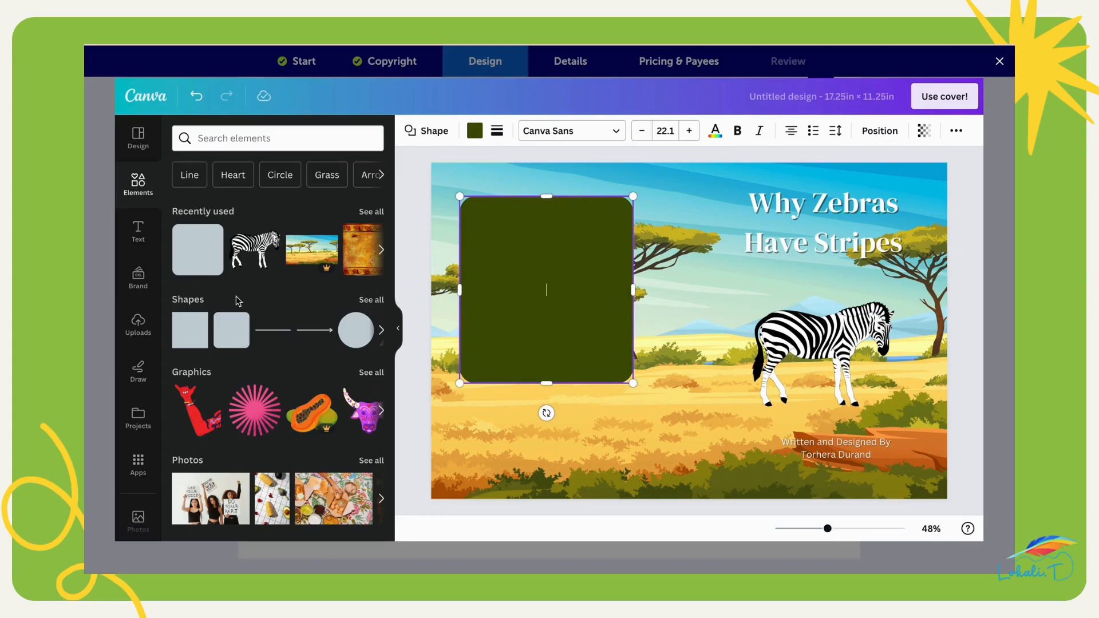
Step: Fill the rounded rectangle on the back cover with the black-to-gold gradient
{"action": "left_click", "coordinate": [470, 132]}
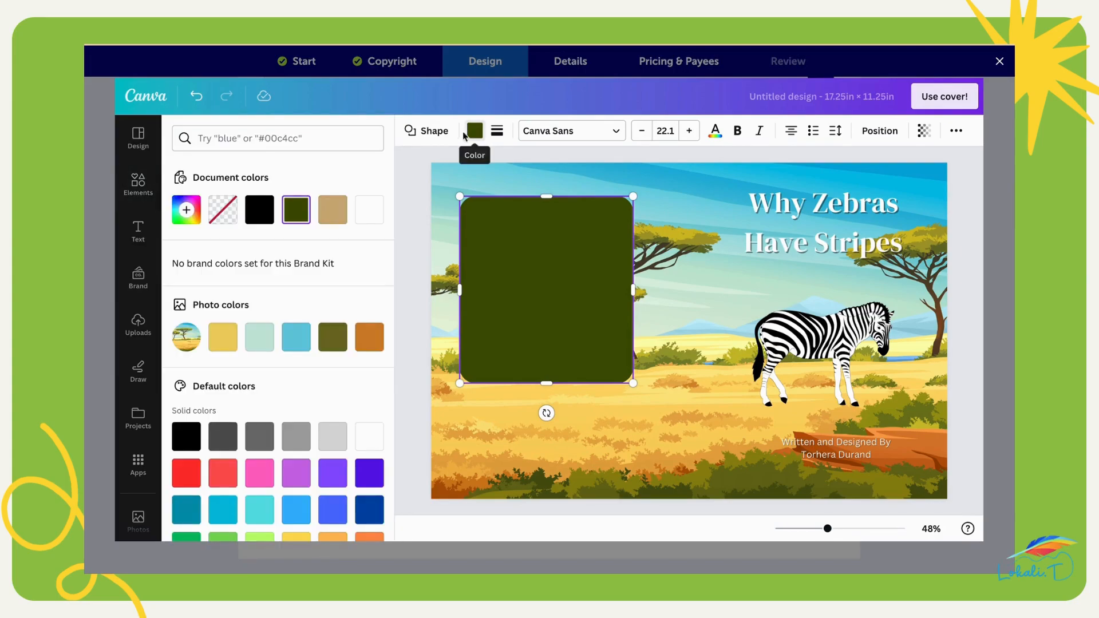
{"action": "scroll", "coordinate": [283, 305], "scroll_direction": "down", "scroll_amount": 4}
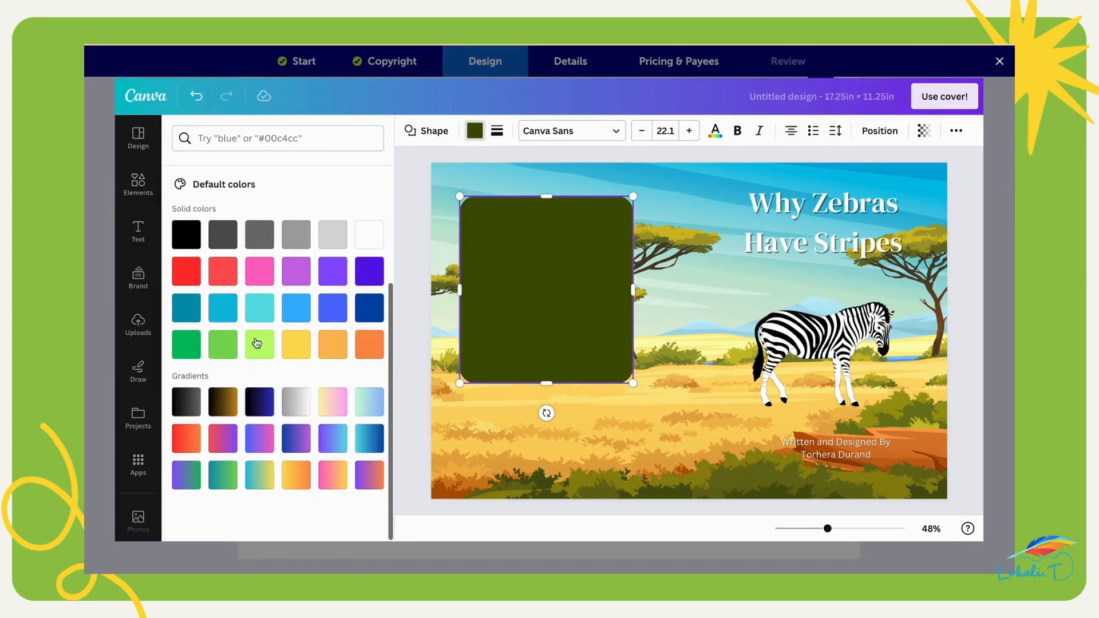
{"action": "left_click", "coordinate": [223, 402]}
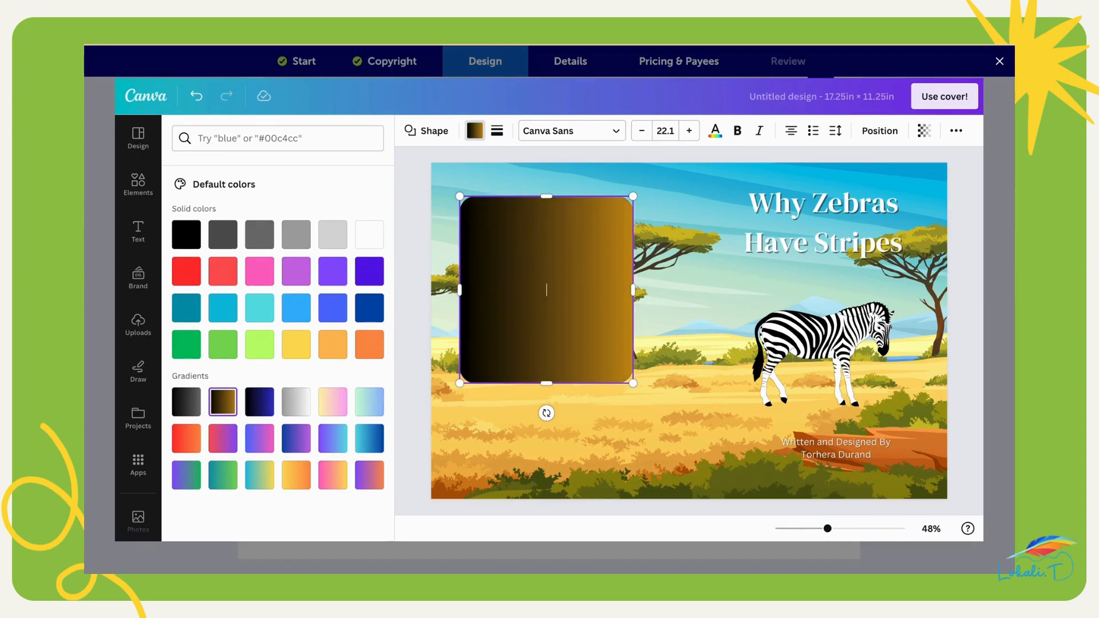
Step: Write in the shape: "This tale follows a young zebra on his journey through Africa as he tries to answer the question, “Why do zebras have stripes!”"
{"action": "type", "text": "tale follows a younf zebra on"}
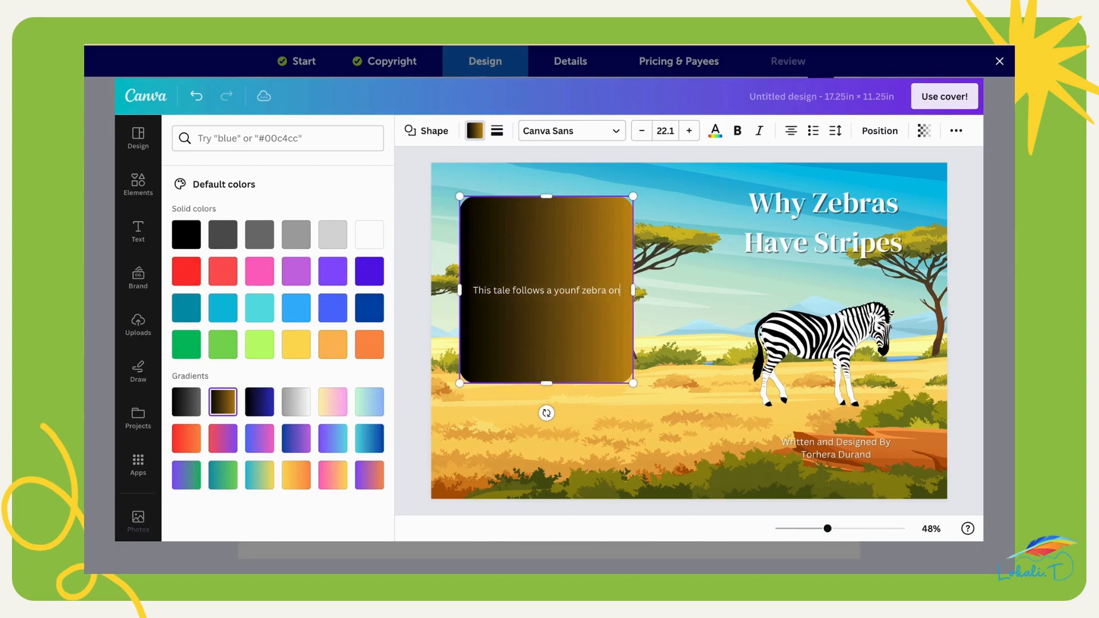
{"action": "type", "text": " his journye"}
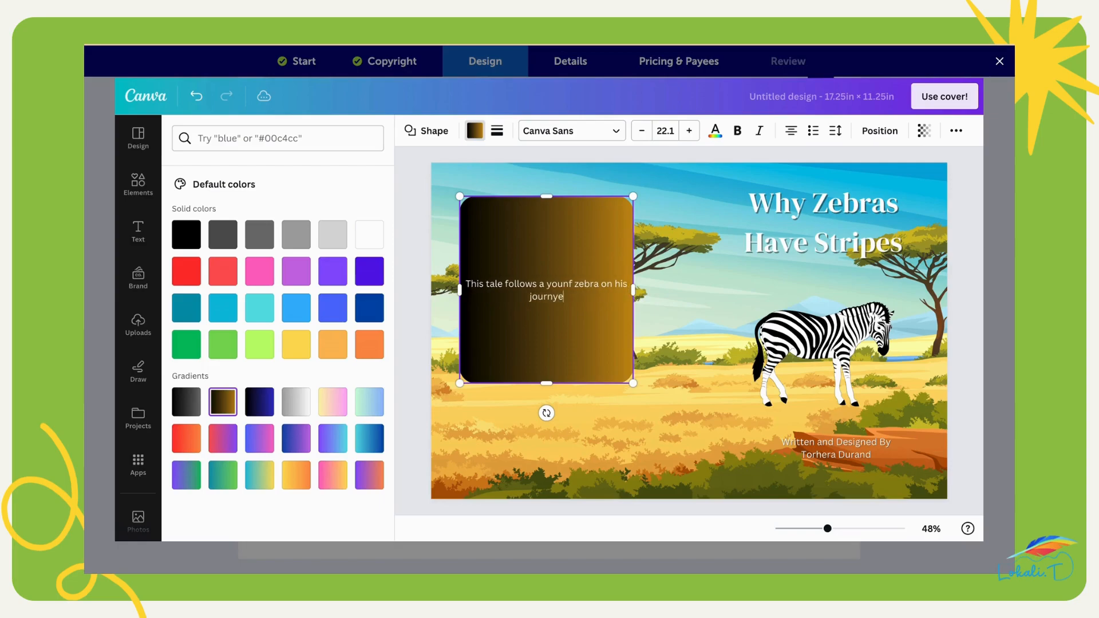
{"action": "key", "text": "BackSpace"}
{"action": "key", "text": "BackSpace"}
{"action": "type", "text": "ey through africa"}
{"action": "key", "text": "BackSpace"}
{"action": "key", "text": "BackSpace"}
{"action": "key", "text": "BackSpace"}
{"action": "key", "text": "BackSpace"}
{"action": "key", "text": "BackSpace"}
{"action": "type", "text": "as he"}
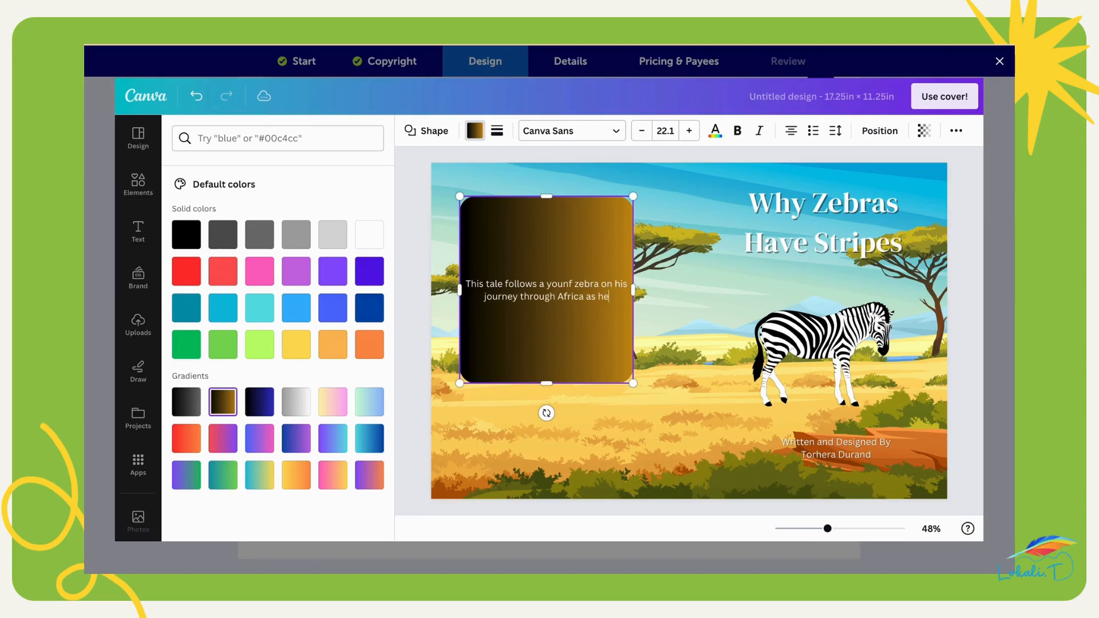
{"action": "type", "text": " tries to"}
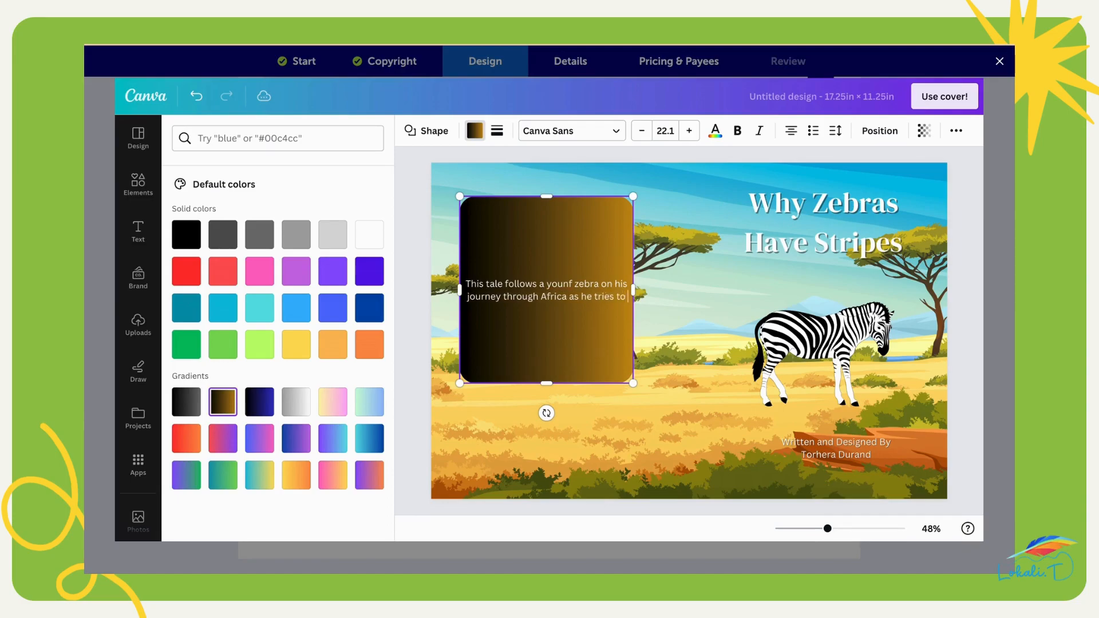
{"action": "type", "text": " answer"}
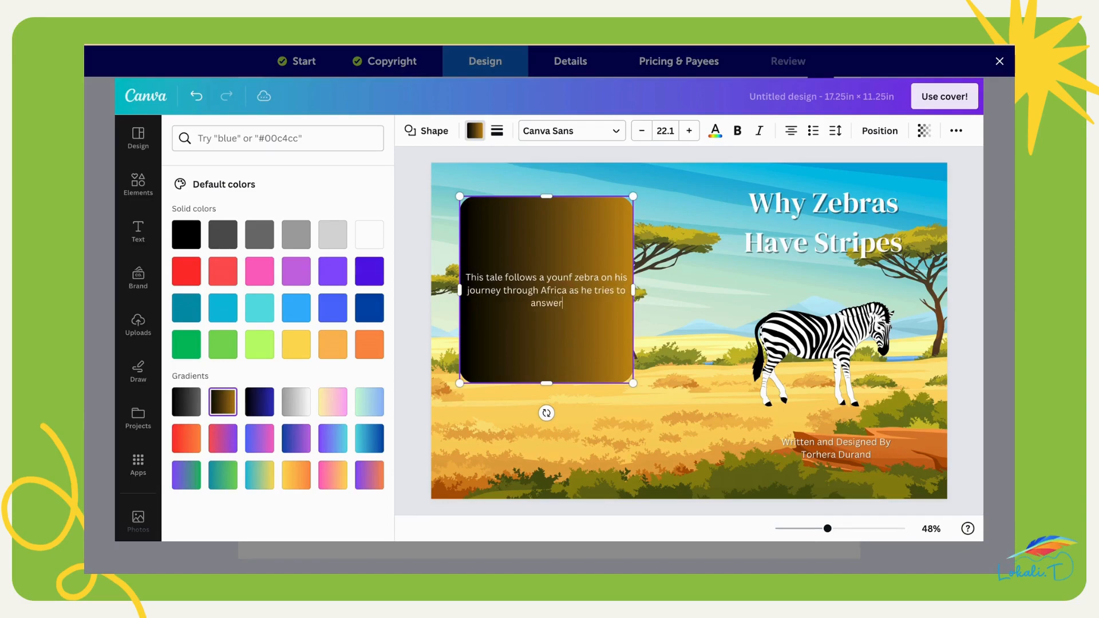
{"action": "type", "text": " the question, “Why"}
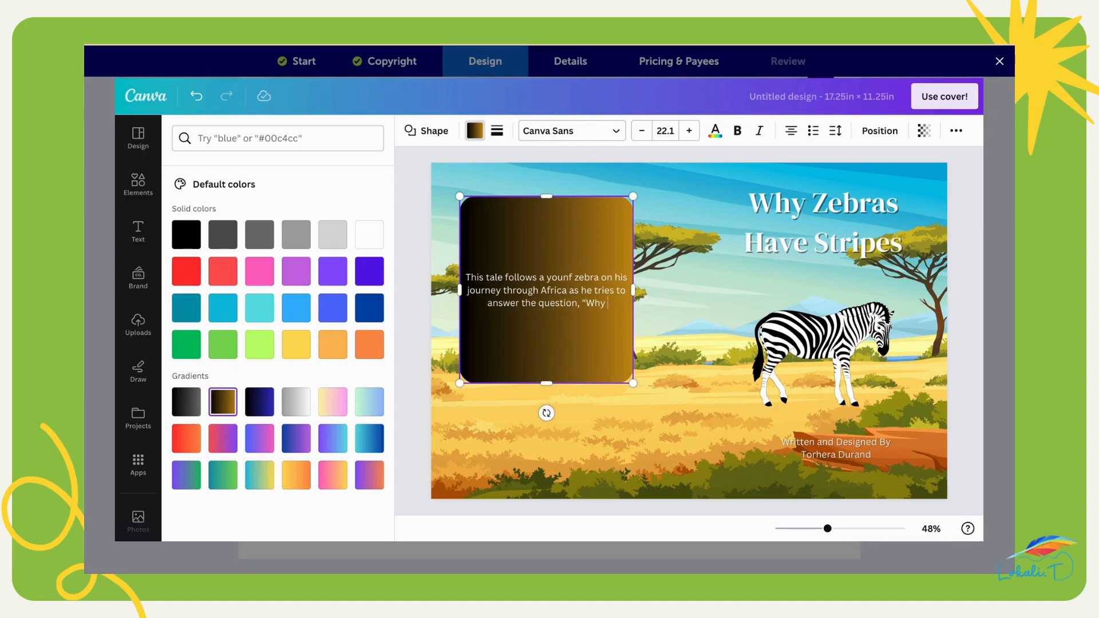
{"action": "type", "text": " do zebras have stripes"}
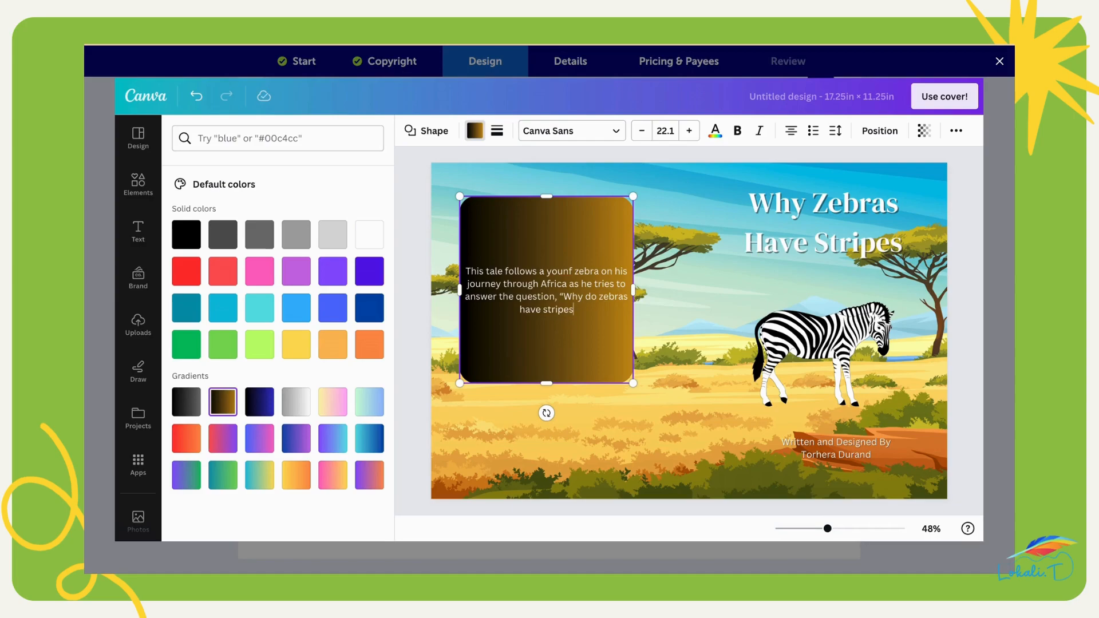
{"action": "type", "text": "!”"}
{"action": "left_click", "coordinate": [573, 271]}
{"action": "type", "text": "g"}
{"action": "left_click", "coordinate": [575, 480]}
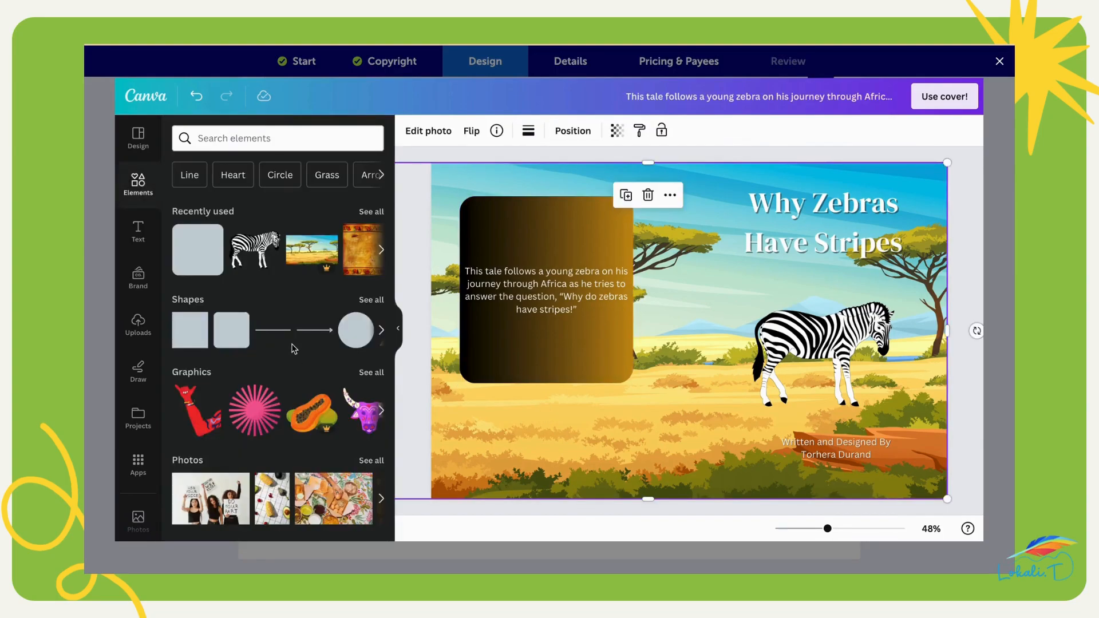
Step: Reduce the blurb box's height to fit its text more closely and move it back up on the back cover
{"action": "left_click", "coordinate": [540, 224]}
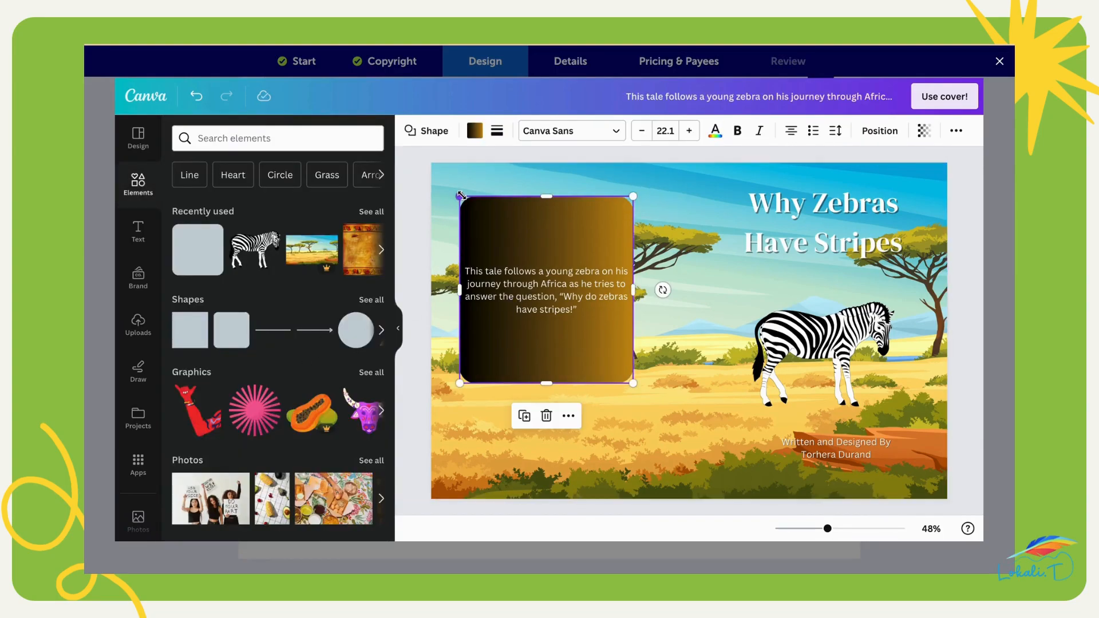
{"action": "left_click_drag", "start_coordinate": [546, 196], "coordinate": [547, 277]}
{"action": "left_click_drag", "start_coordinate": [553, 369], "coordinate": [547, 298]}
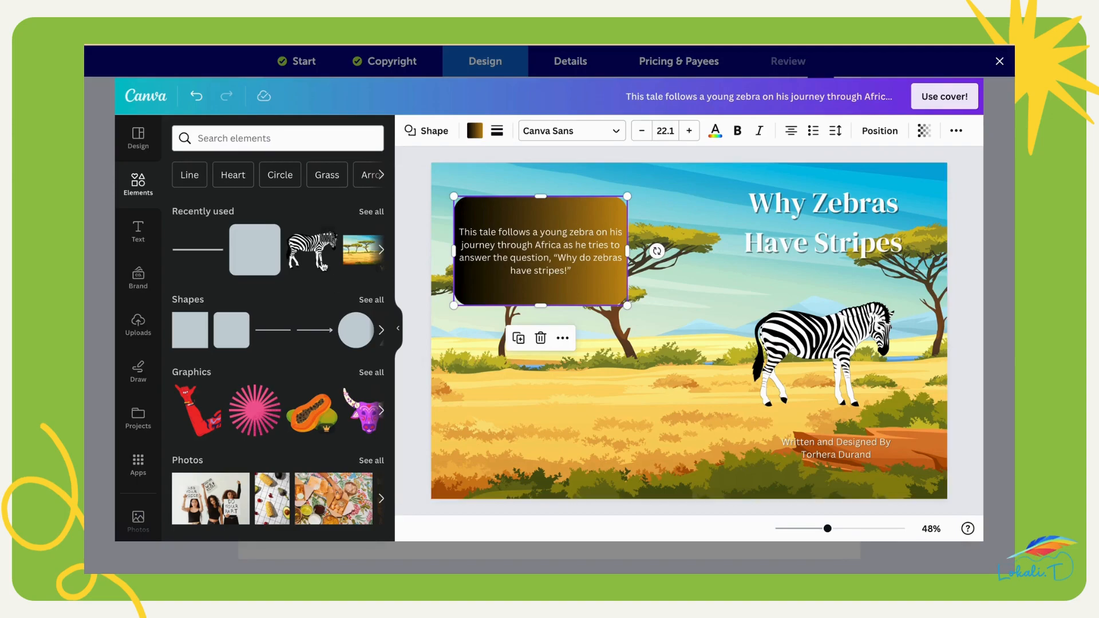
Step: Search the graphics for "zebra" again and place the pair of facing zebras, scaled down, on the back cover below the blurb box
{"action": "left_click", "coordinate": [273, 139]}
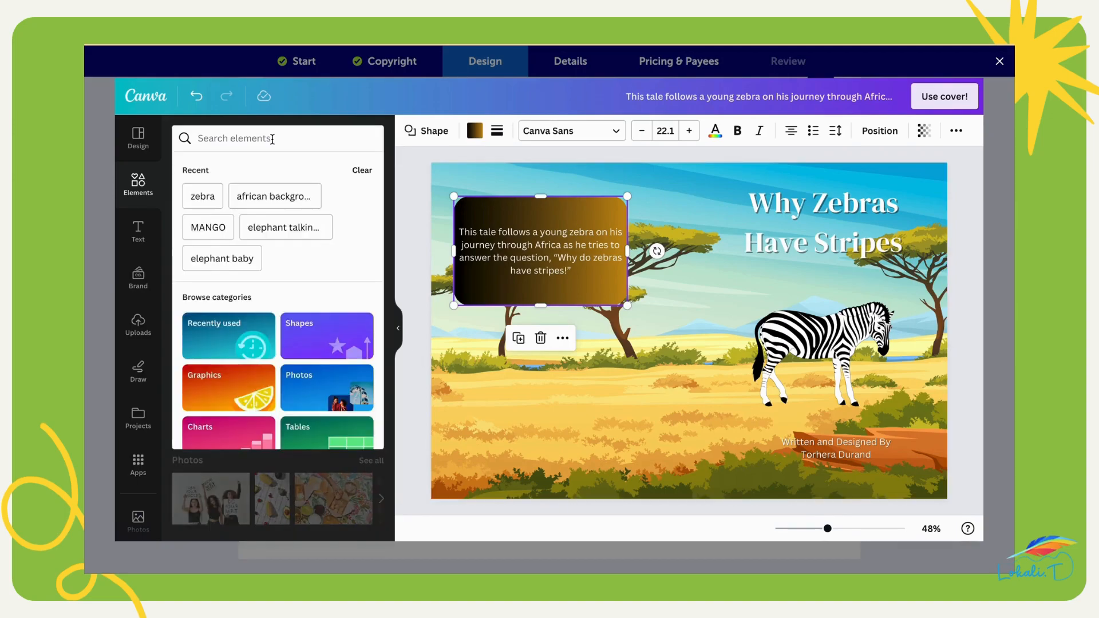
{"action": "left_click", "coordinate": [203, 196]}
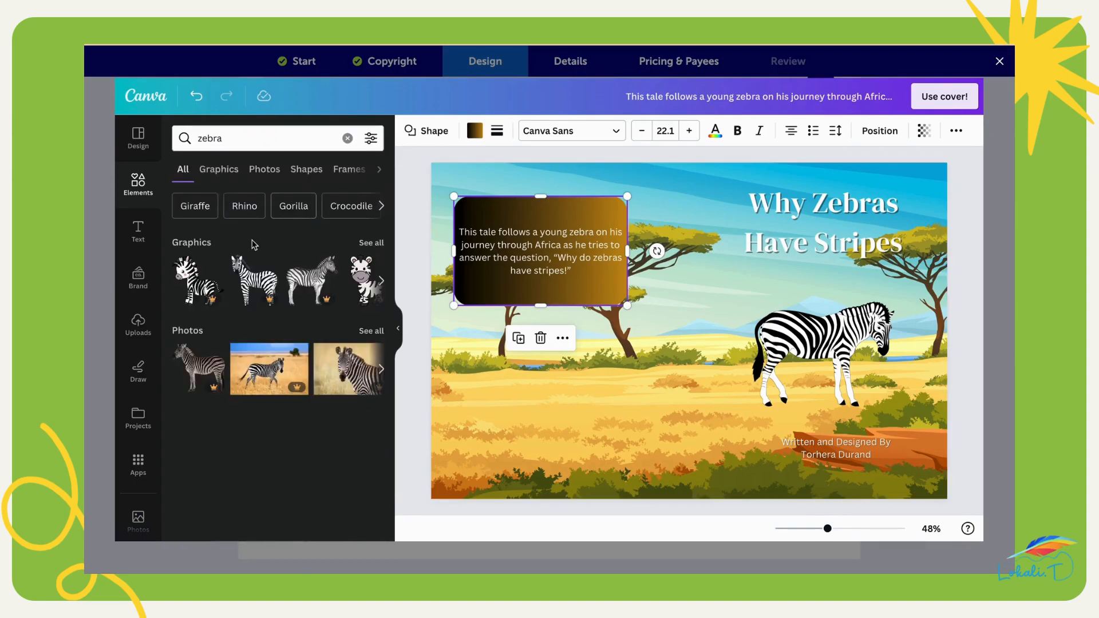
{"action": "left_click", "coordinate": [372, 243]}
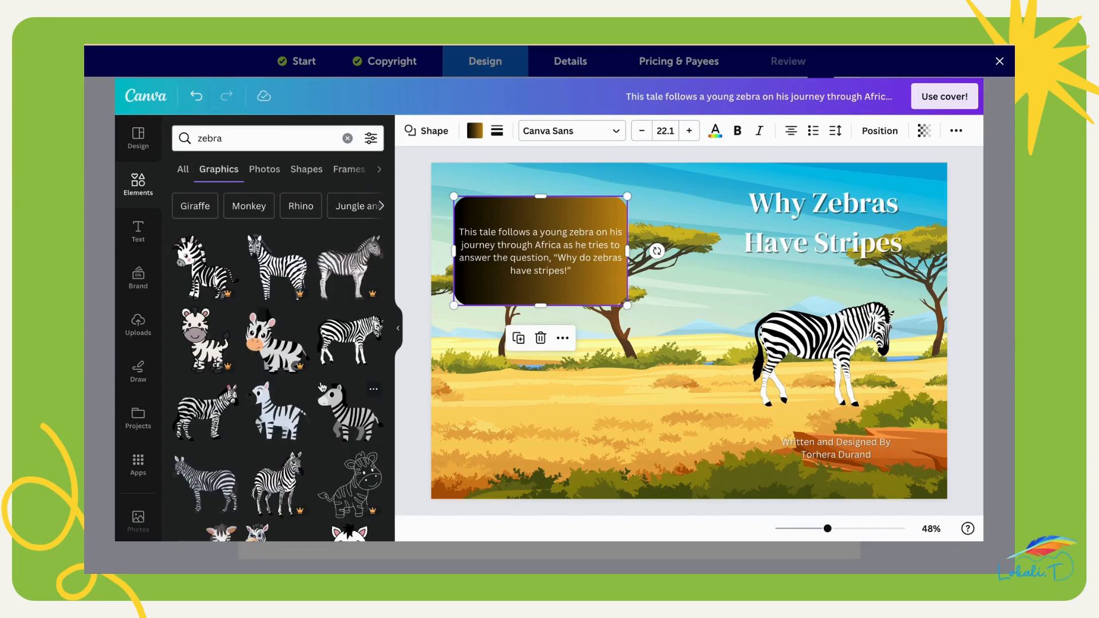
{"action": "scroll", "coordinate": [322, 388], "scroll_direction": "down", "scroll_amount": 4}
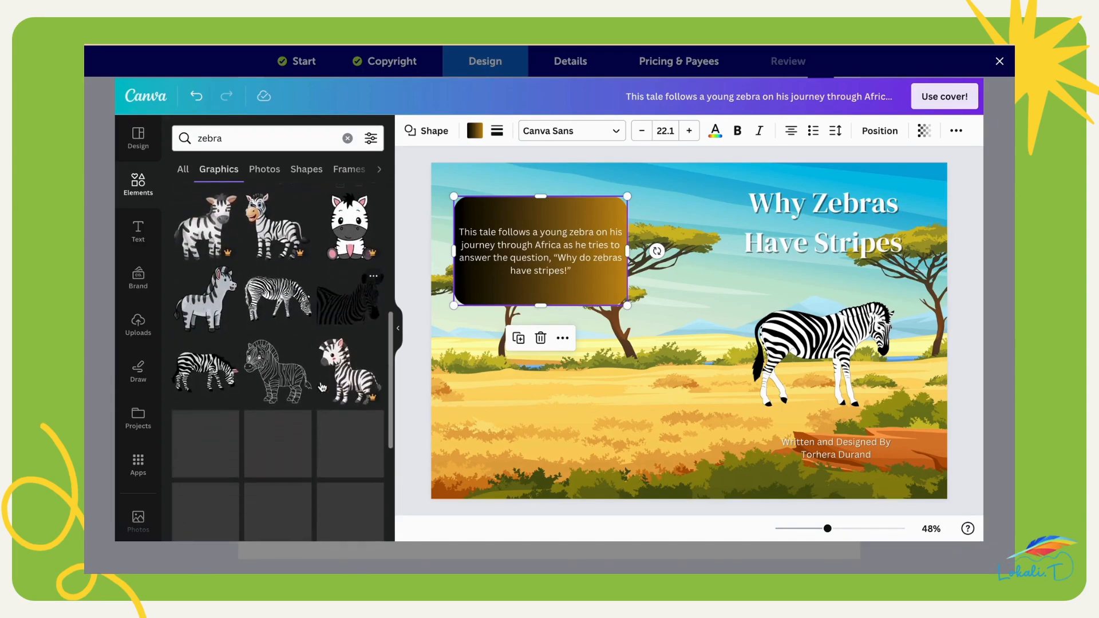
{"action": "scroll", "coordinate": [322, 388], "scroll_direction": "down", "scroll_amount": 2}
{"action": "scroll", "coordinate": [322, 388], "scroll_direction": "down", "scroll_amount": 3}
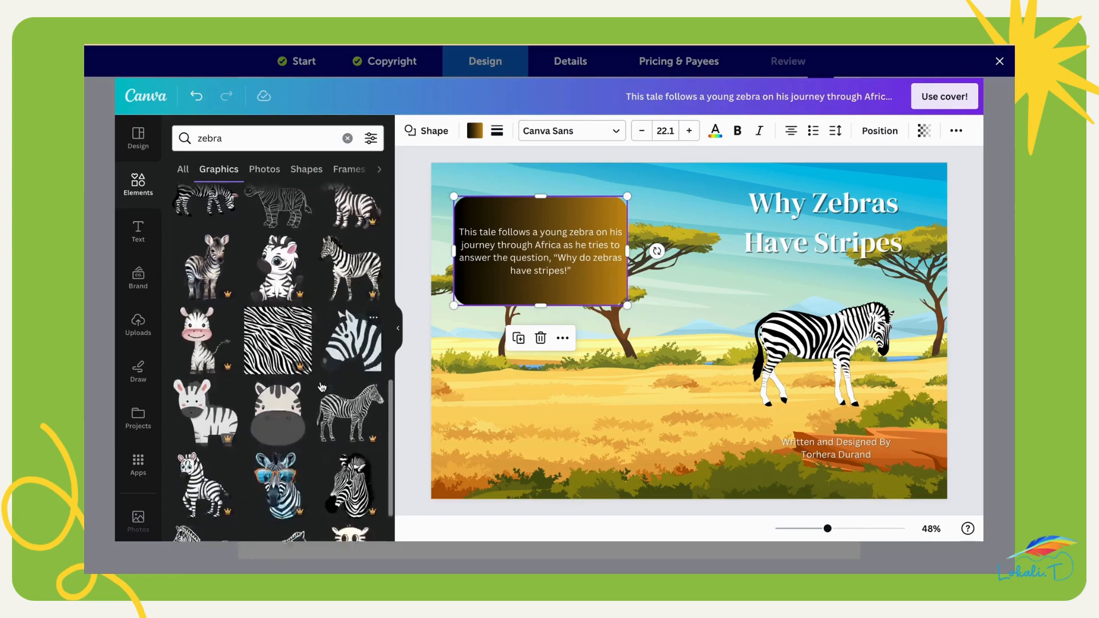
{"action": "scroll", "coordinate": [322, 388], "scroll_direction": "down", "scroll_amount": 2}
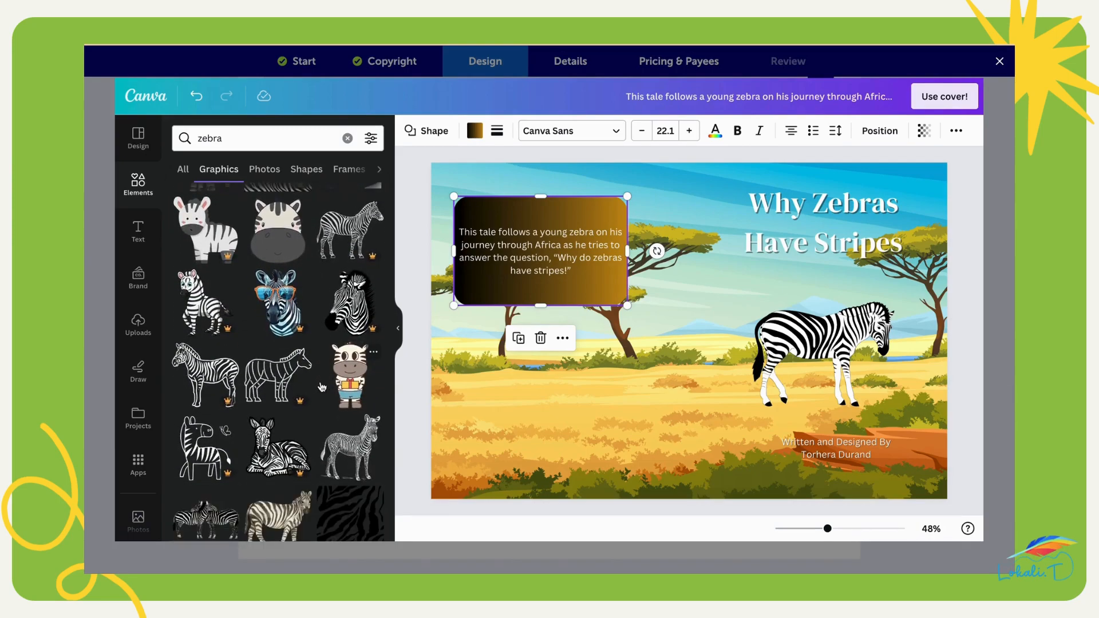
{"action": "scroll", "coordinate": [323, 388], "scroll_direction": "down", "scroll_amount": 2}
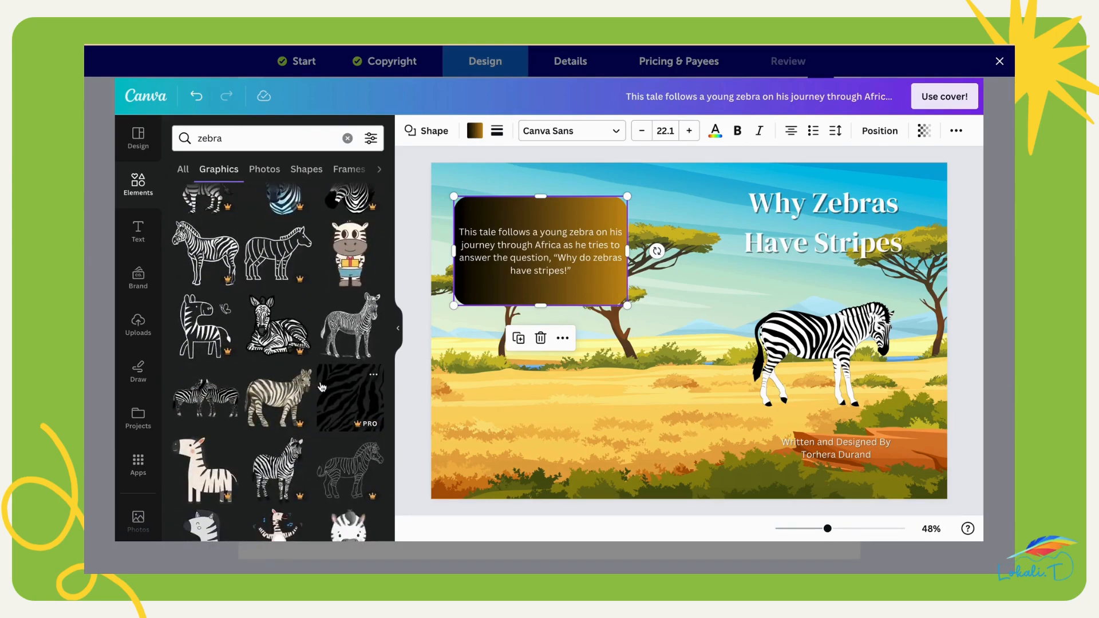
{"action": "left_click", "coordinate": [222, 410]}
{"action": "left_click_drag", "start_coordinate": [797, 268], "coordinate": [704, 322]}
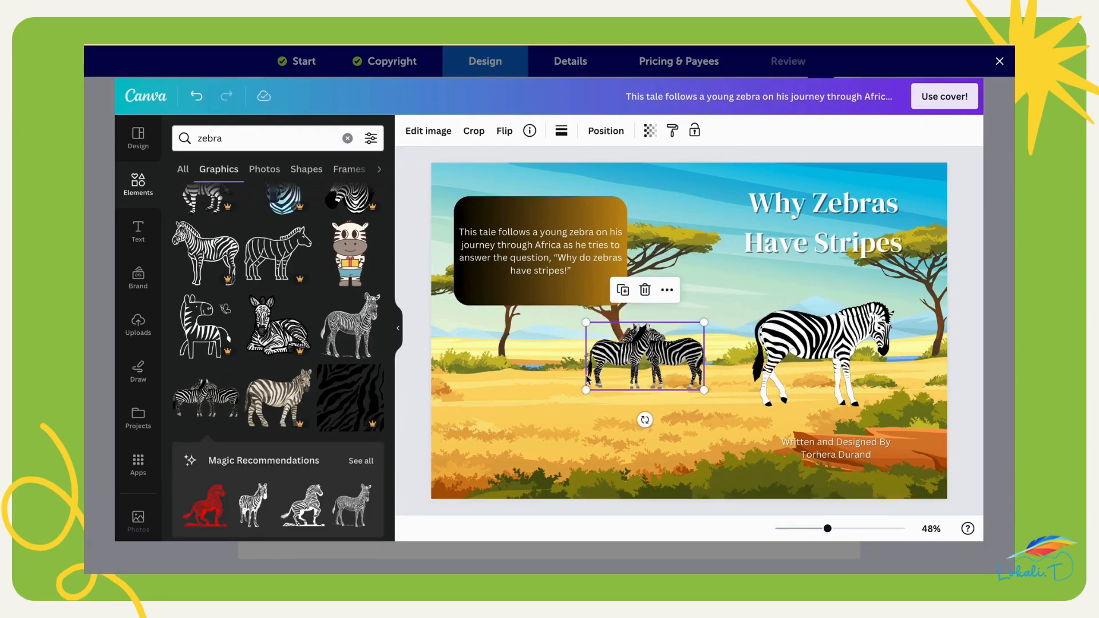
{"action": "left_click_drag", "start_coordinate": [613, 365], "coordinate": [509, 416]}
Step: Search the graphics for "african animals"
{"action": "left_click", "coordinate": [275, 138]}
{"action": "double_click", "coordinate": [275, 138]}
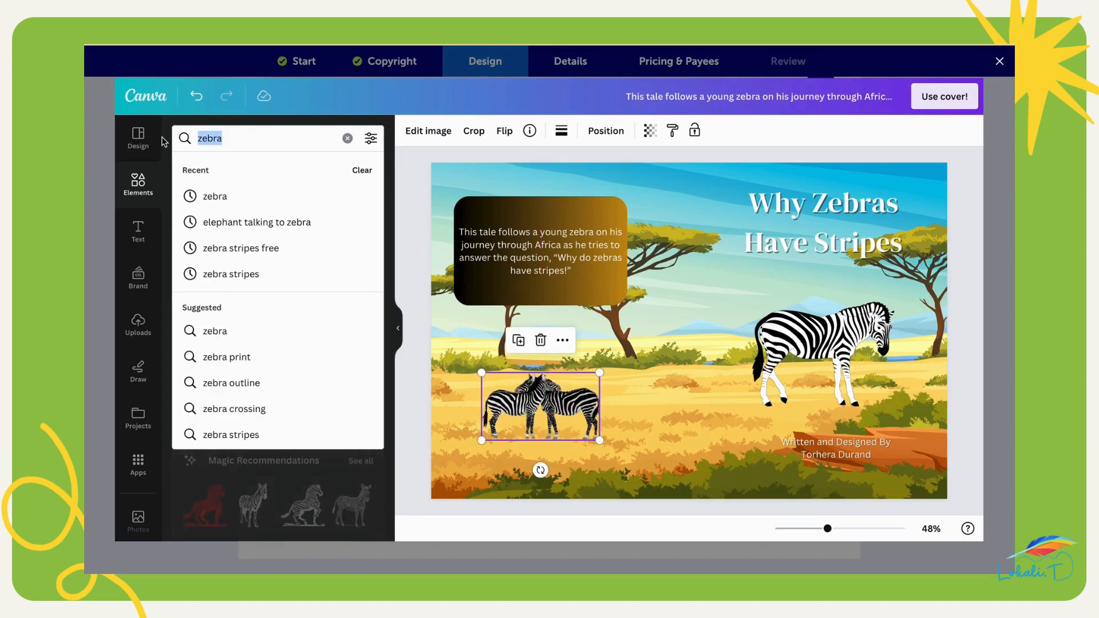
{"action": "type", "text": "african a"}
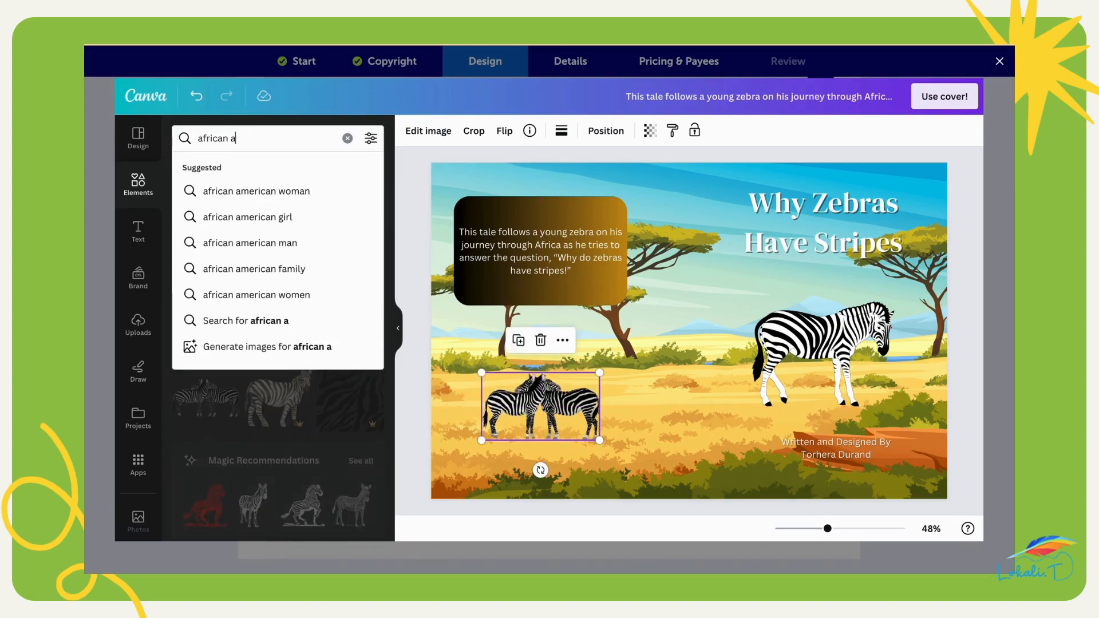
{"action": "type", "text": "nimals"}
{"action": "key", "text": "Return"}
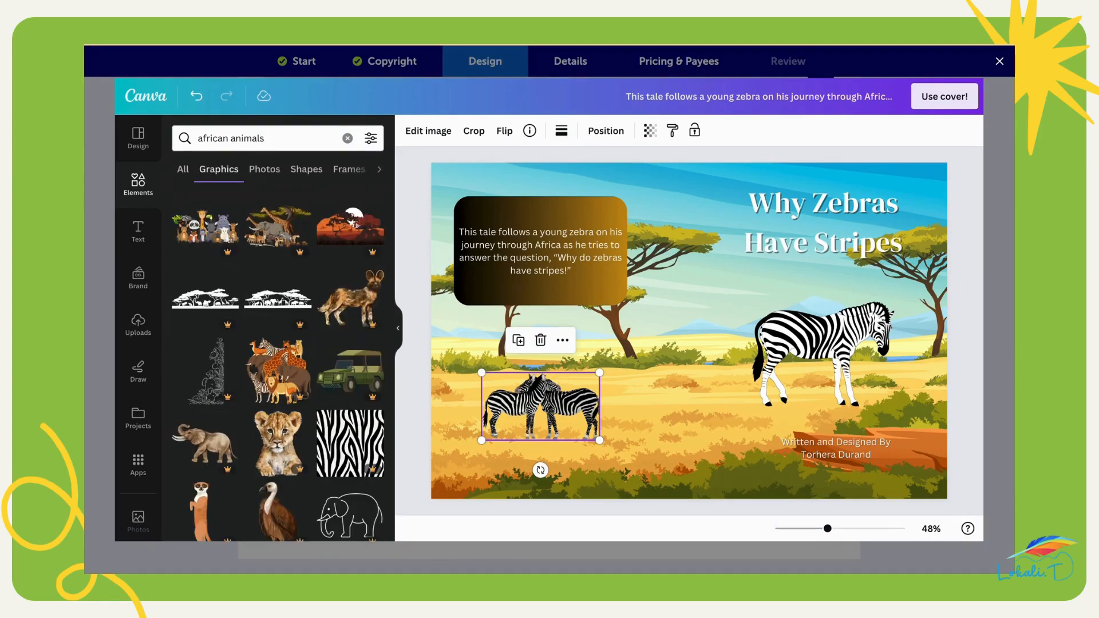
Step: Add the graphic of a giraffe grouped with a lion, a zebra and smaller animals to the cover
{"action": "scroll", "coordinate": [227, 348], "scroll_direction": "down", "scroll_amount": 5}
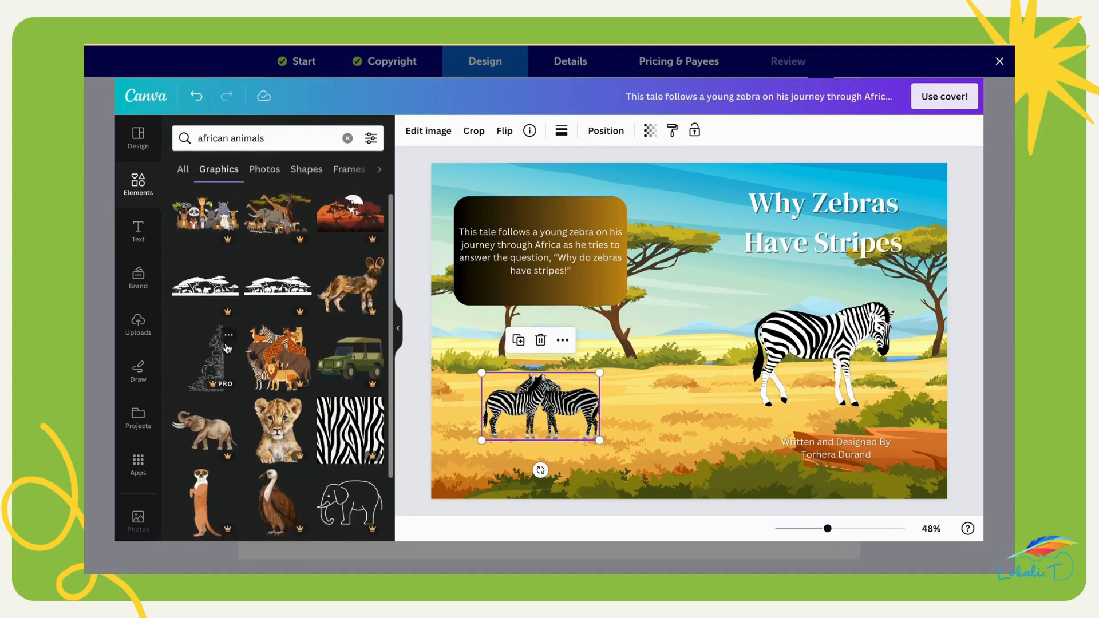
{"action": "scroll", "coordinate": [227, 348], "scroll_direction": "down", "scroll_amount": 4}
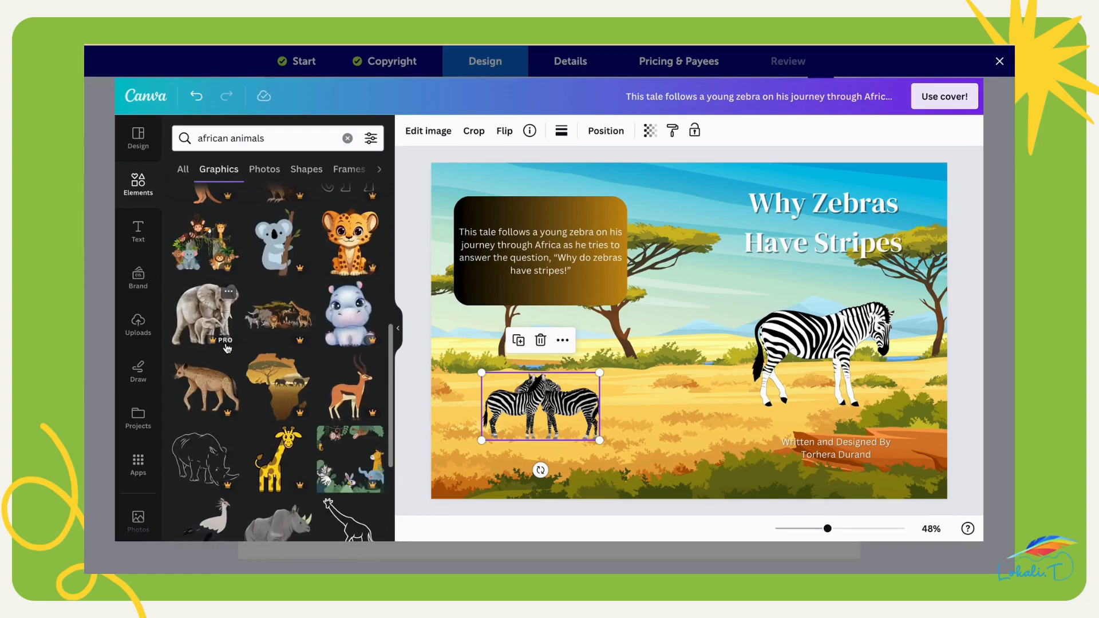
{"action": "scroll", "coordinate": [227, 347], "scroll_direction": "down", "scroll_amount": 4}
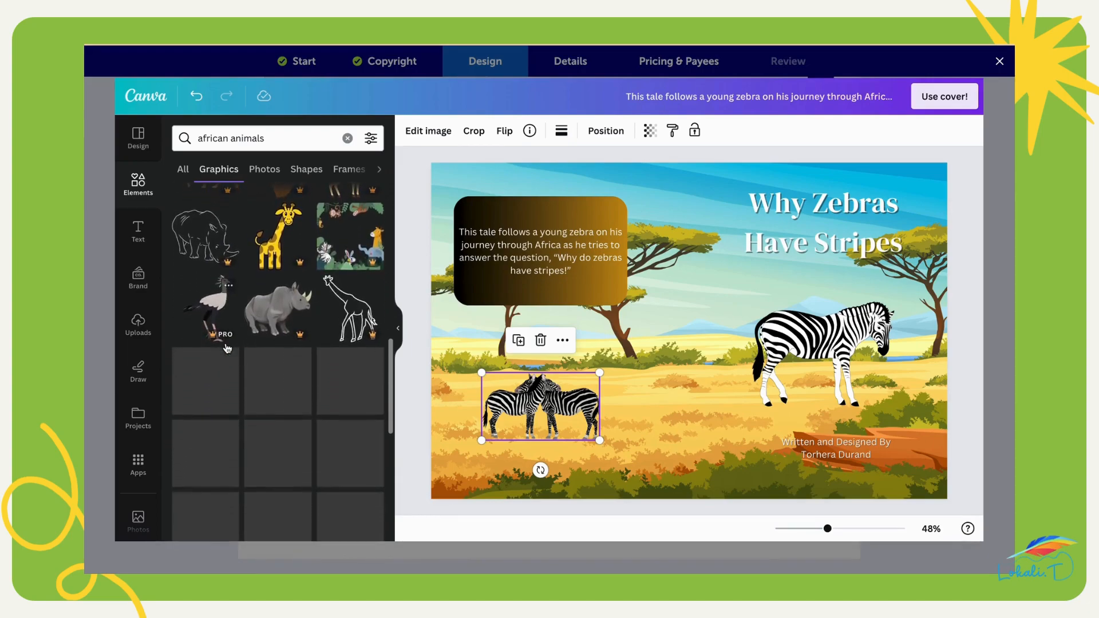
{"action": "scroll", "coordinate": [227, 348], "scroll_direction": "down", "scroll_amount": 3}
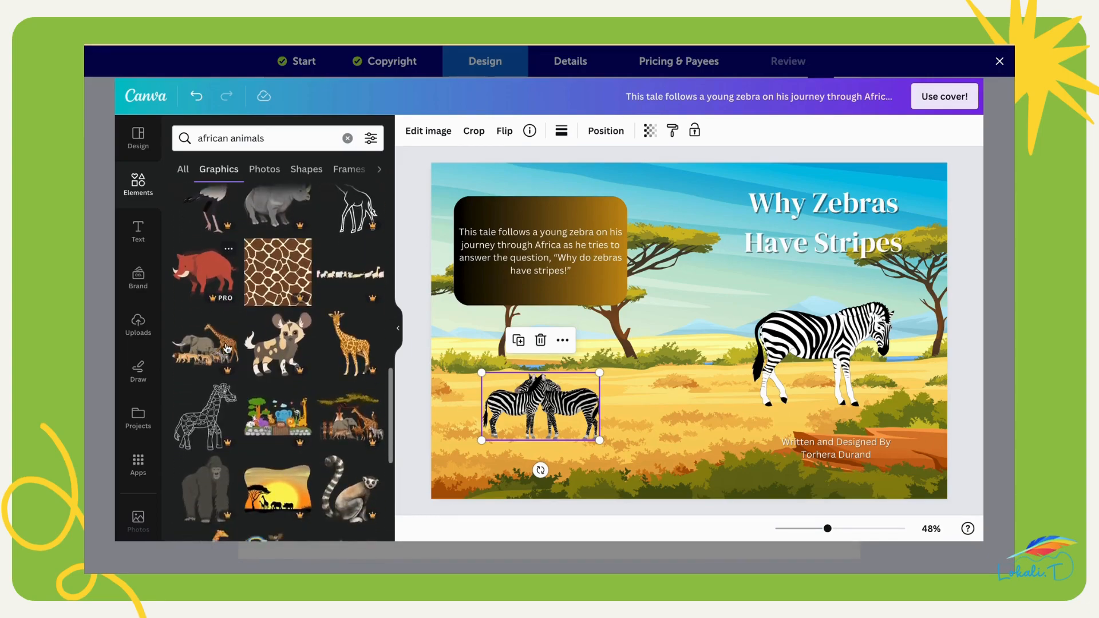
{"action": "scroll", "coordinate": [226, 348], "scroll_direction": "down", "scroll_amount": 3}
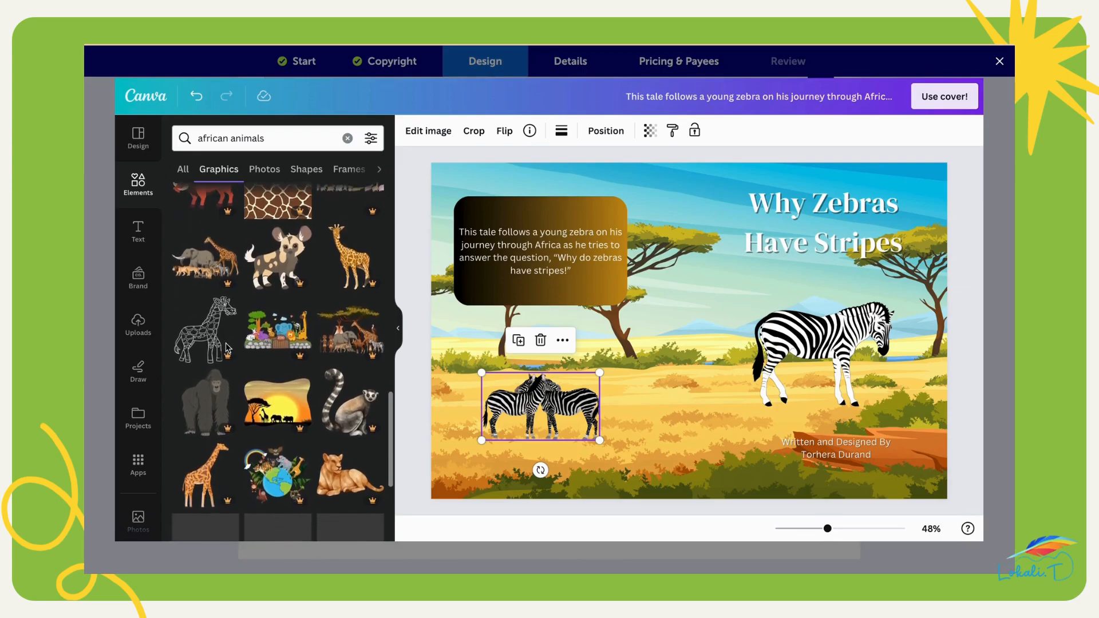
{"action": "scroll", "coordinate": [227, 348], "scroll_direction": "down", "scroll_amount": 2}
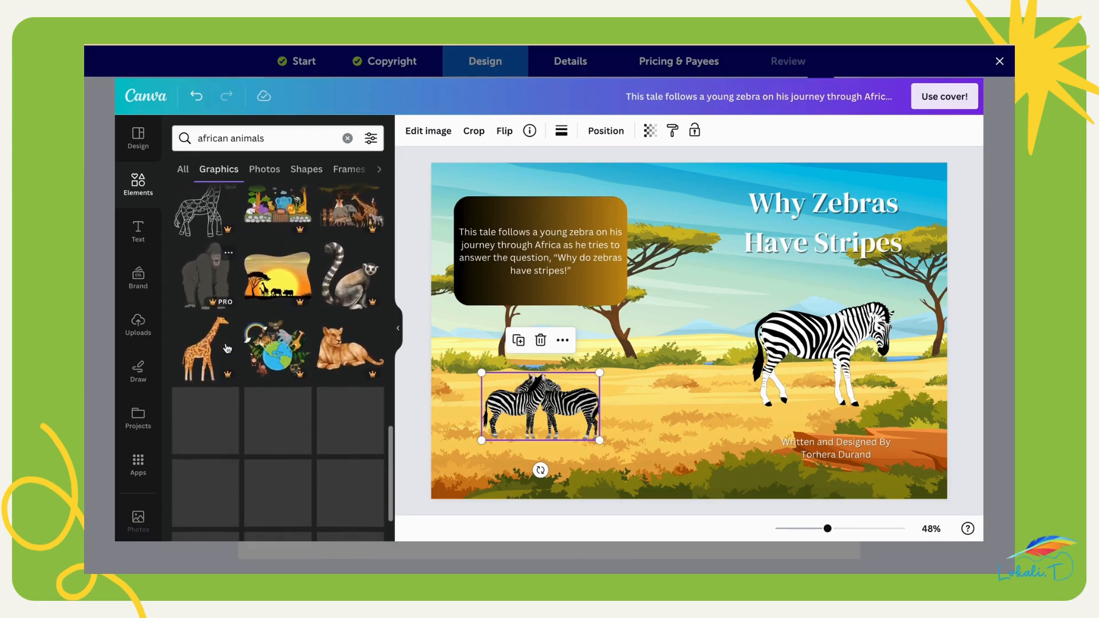
{"action": "scroll", "coordinate": [227, 348], "scroll_direction": "down", "scroll_amount": 3}
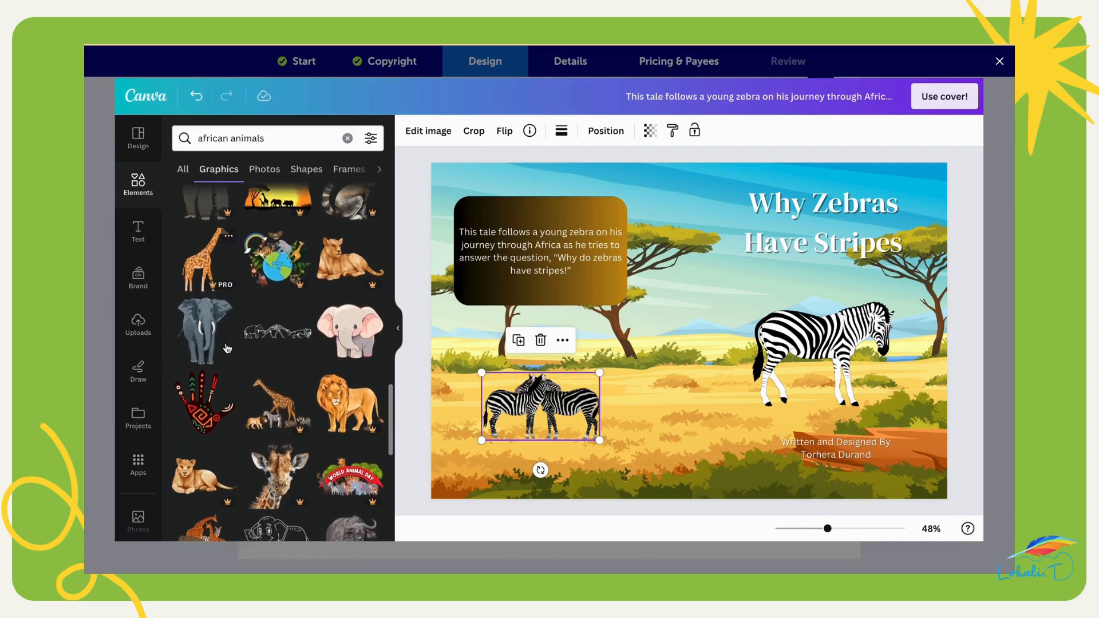
{"action": "scroll", "coordinate": [227, 348], "scroll_direction": "down", "scroll_amount": 1}
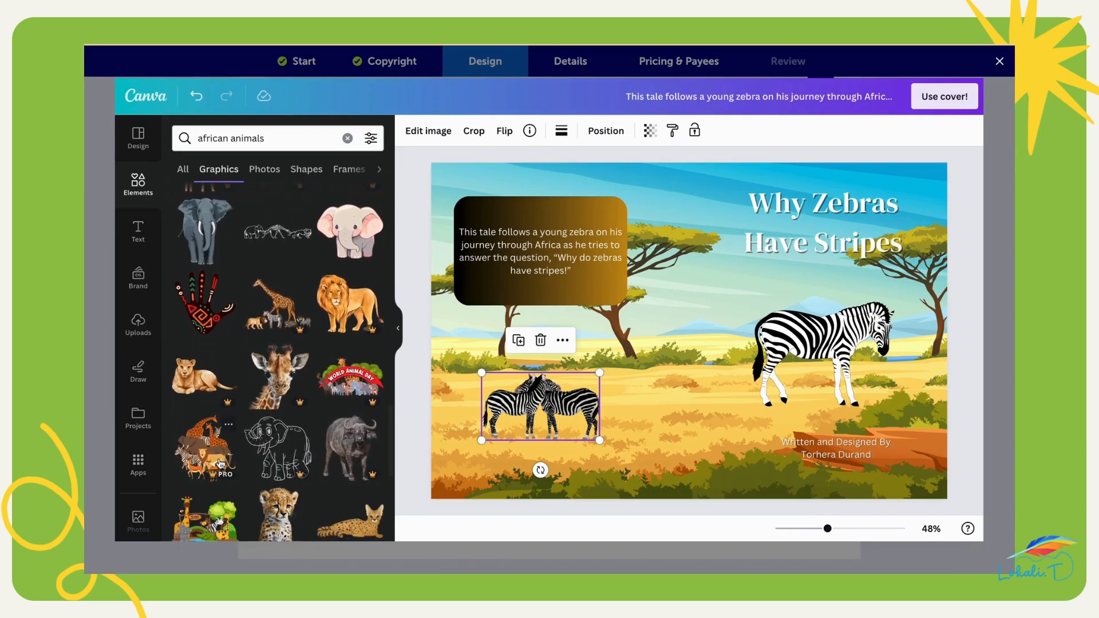
{"action": "left_click", "coordinate": [286, 321]}
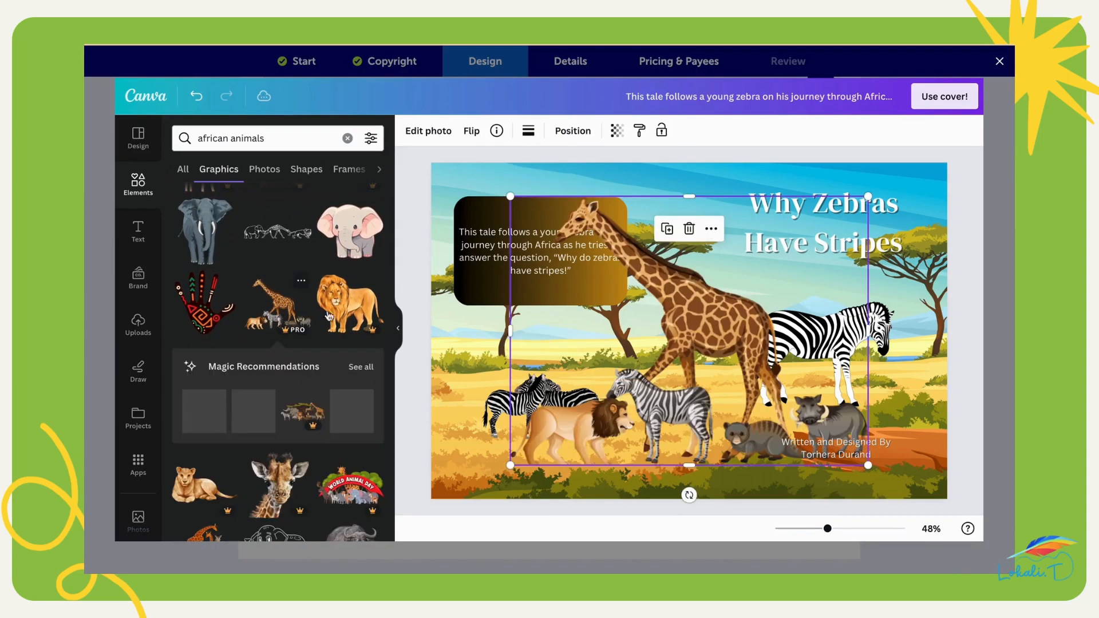
Step: Delete the pair of facing zebras and place the giraffe group, scaled down, below the blurb box on the back cover
{"action": "left_click", "coordinate": [499, 410]}
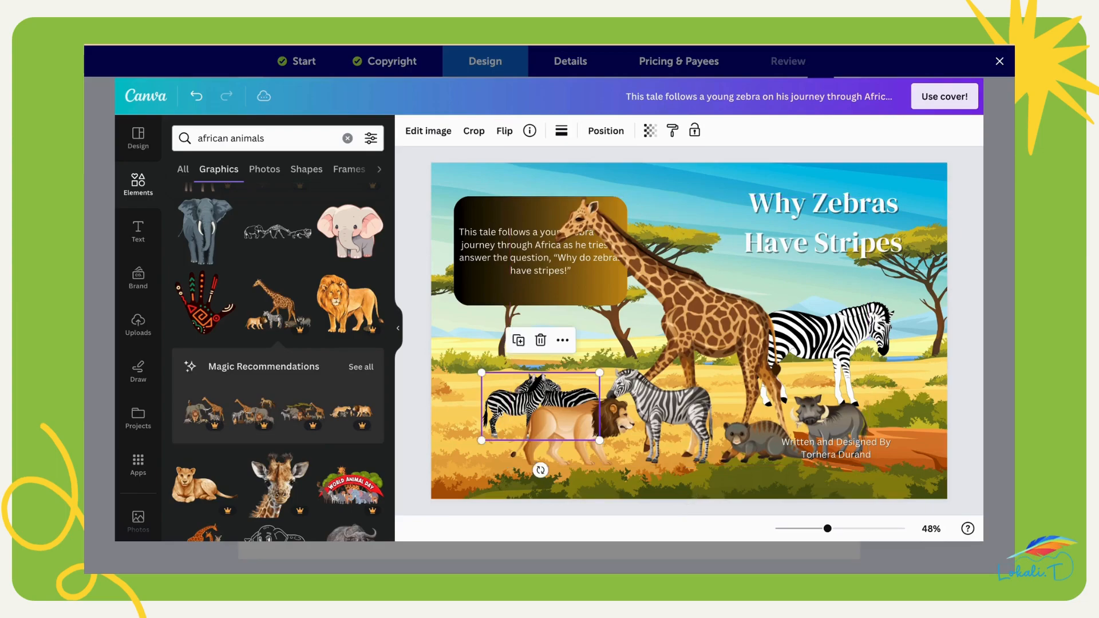
{"action": "key", "text": "Delete"}
{"action": "left_click", "coordinate": [750, 322]}
{"action": "left_click_drag", "start_coordinate": [868, 196], "coordinate": [689, 331]}
{"action": "left_click_drag", "start_coordinate": [584, 391], "coordinate": [543, 405]}
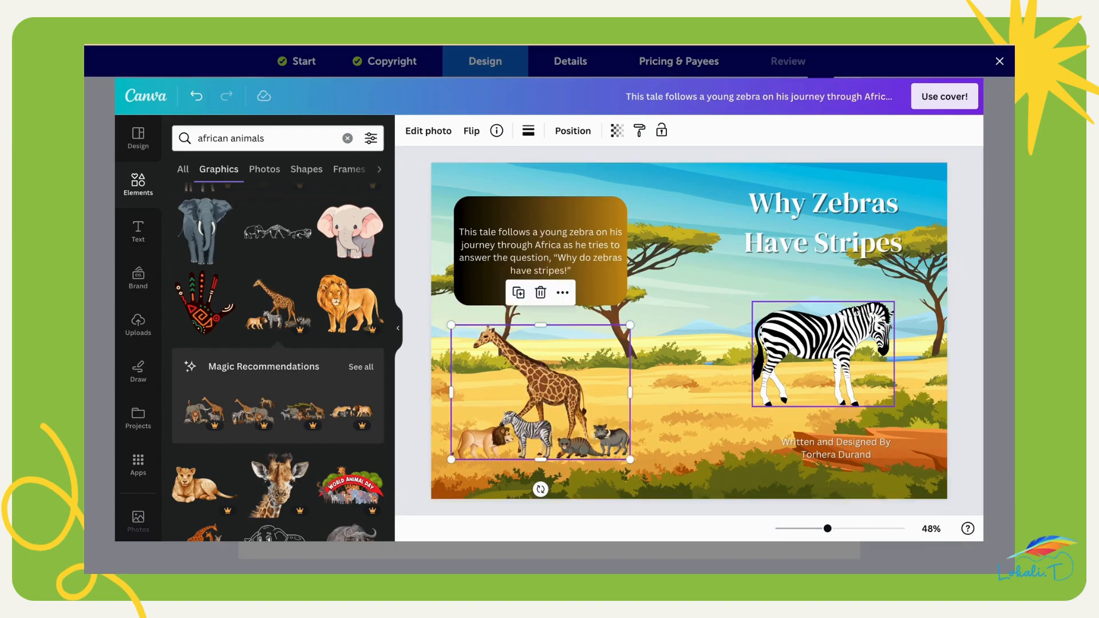
{"action": "left_click", "coordinate": [967, 297]}
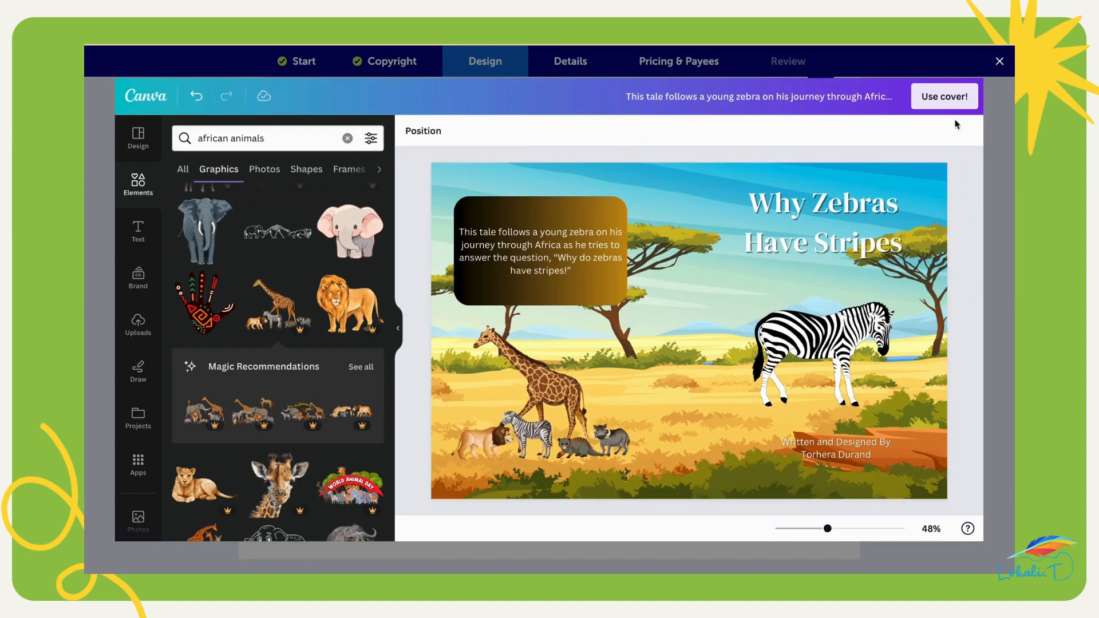
Step: Submit the design as the book's cover and check it against the margin, bleed, fold and trim guides in the Book Preview
{"action": "left_click", "coordinate": [953, 104]}
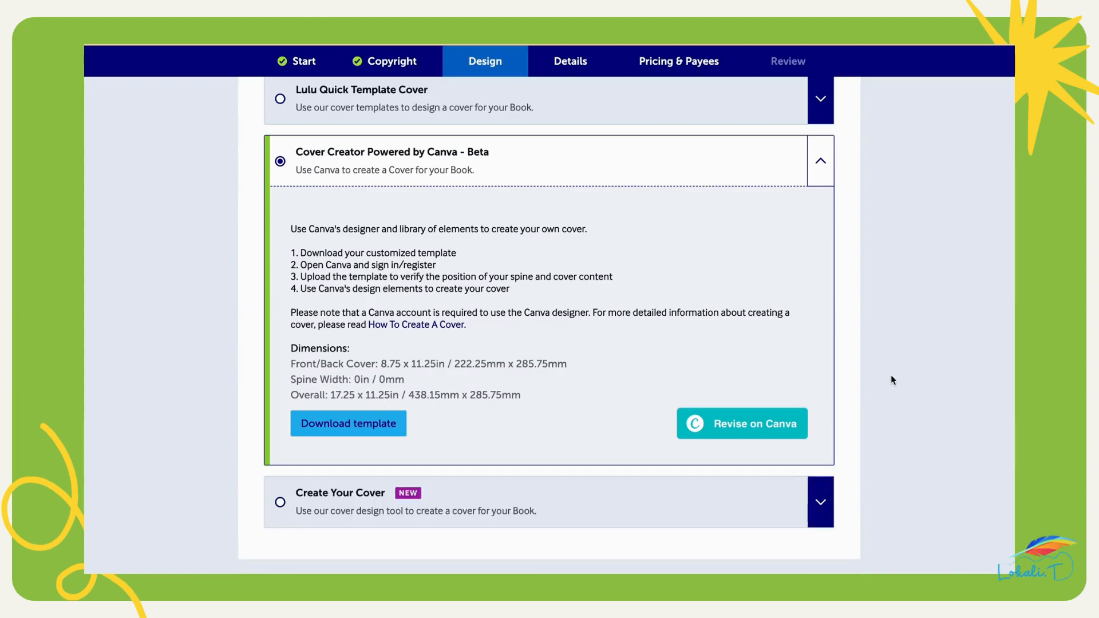
{"action": "scroll", "coordinate": [738, 357], "scroll_direction": "down", "scroll_amount": 4}
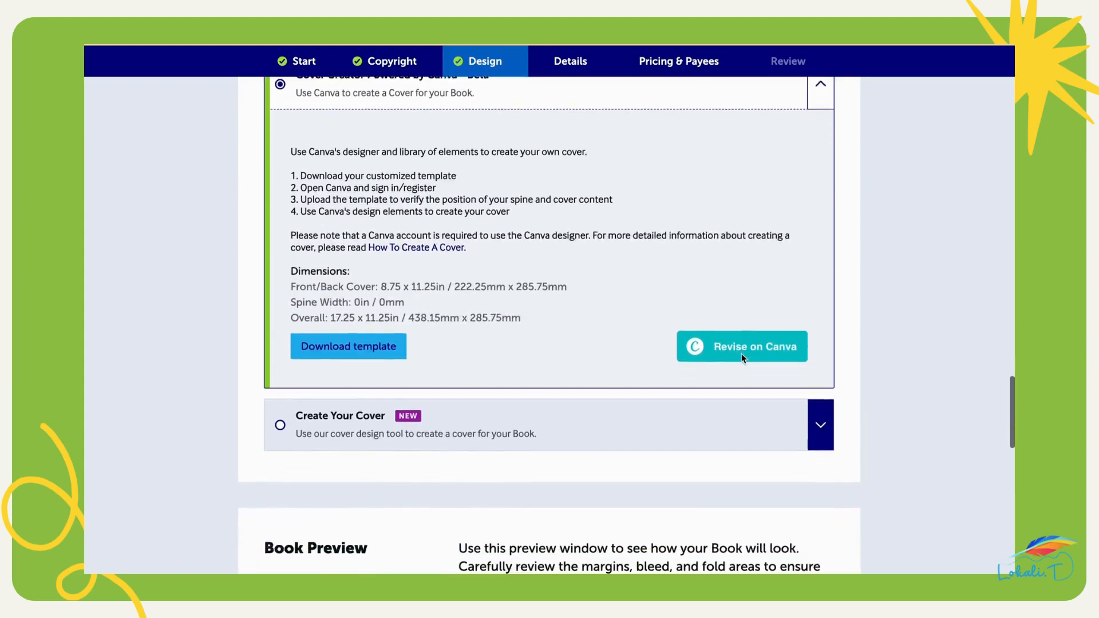
{"action": "scroll", "coordinate": [742, 358], "scroll_direction": "down", "scroll_amount": 4}
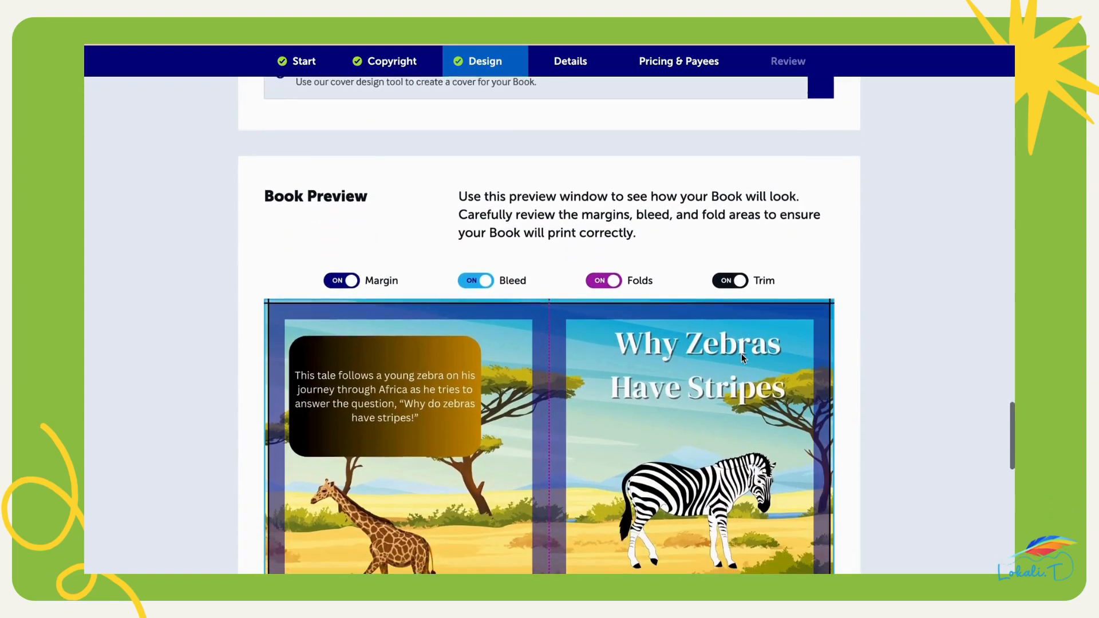
{"action": "scroll", "coordinate": [742, 358], "scroll_direction": "down", "scroll_amount": 3}
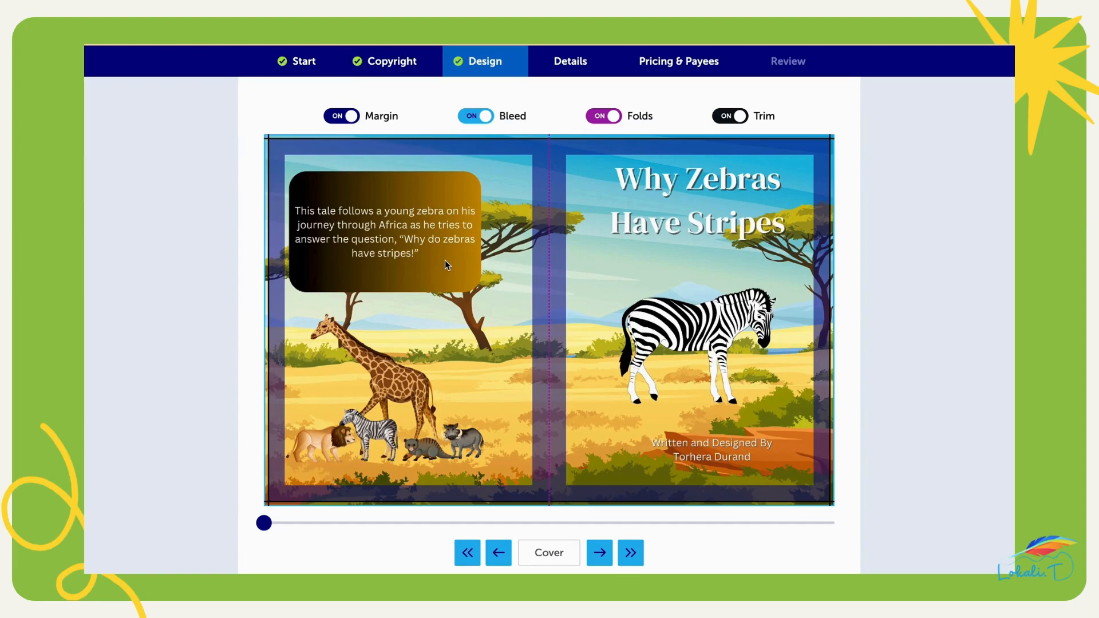
Step: Reopen the cover for revision in Canva and shift the blurb box and the animal group slightly toward the spine
{"action": "scroll", "coordinate": [514, 263], "scroll_direction": "up", "scroll_amount": 8}
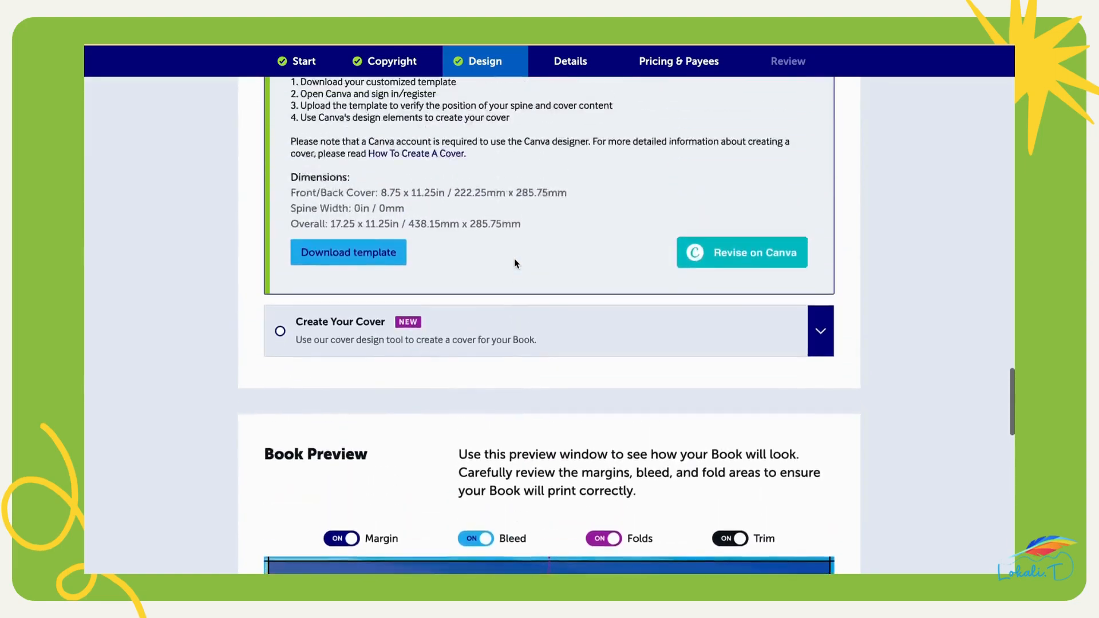
{"action": "left_click", "coordinate": [731, 319]}
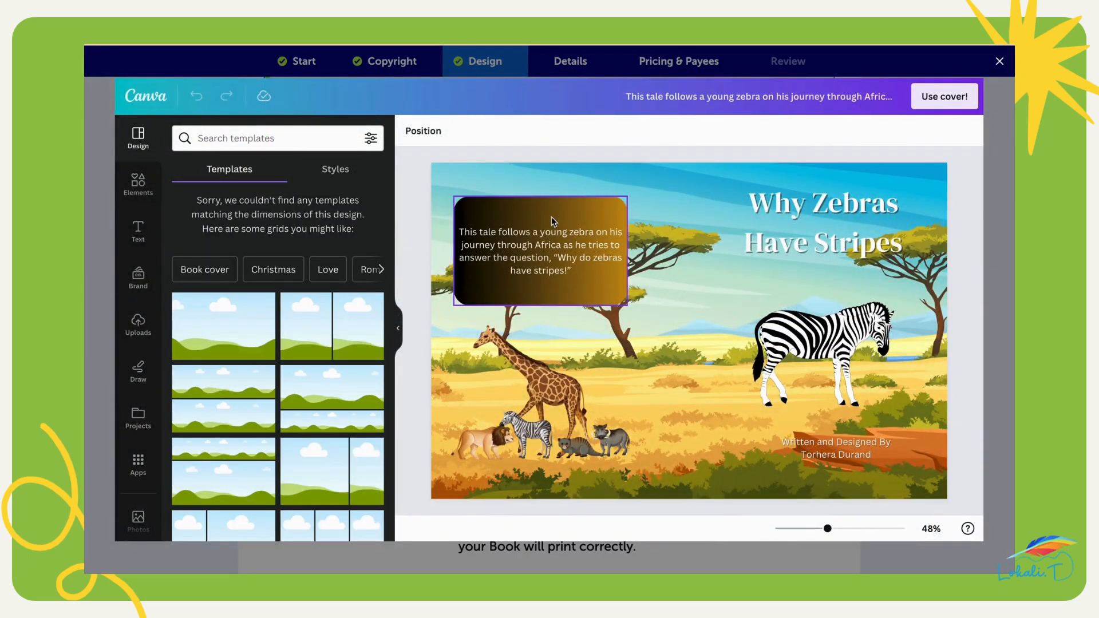
{"action": "left_click", "coordinate": [553, 217]}
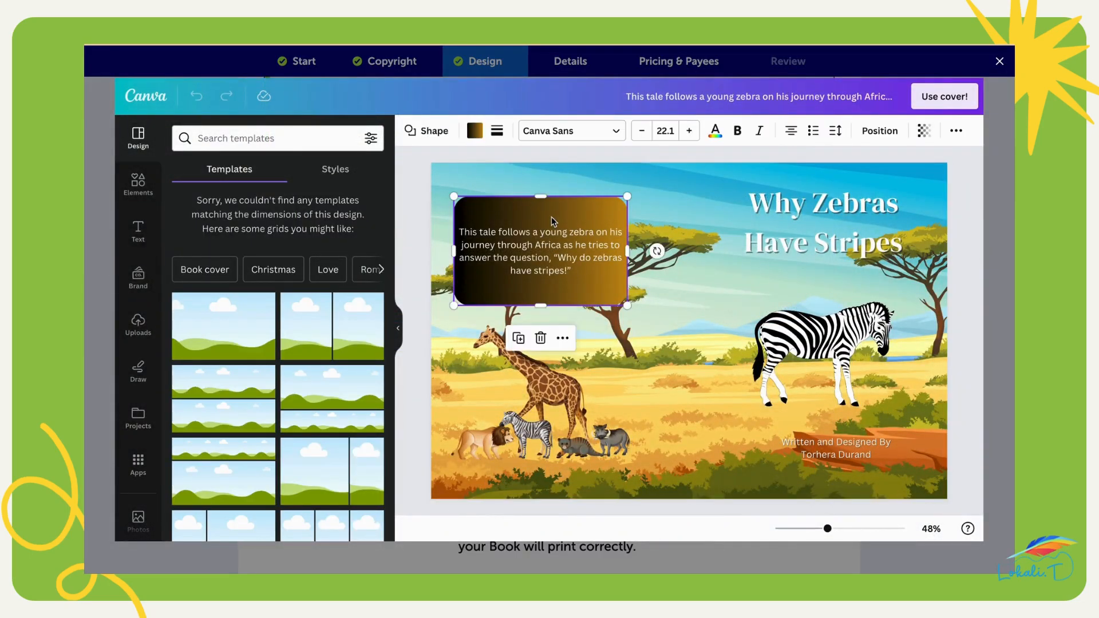
{"action": "left_click_drag", "start_coordinate": [558, 218], "coordinate": [562, 217]}
{"action": "left_click_drag", "start_coordinate": [537, 370], "coordinate": [549, 368]}
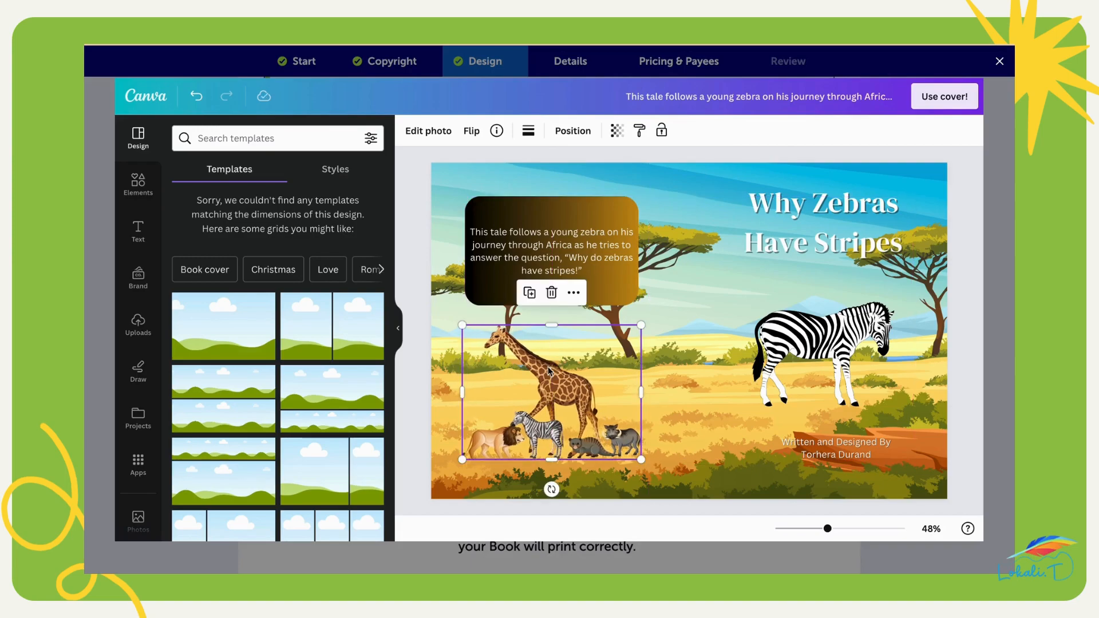
Step: Submit the revised cover and check the back-cover elements against the margins in the Book Preview
{"action": "left_click", "coordinate": [934, 98]}
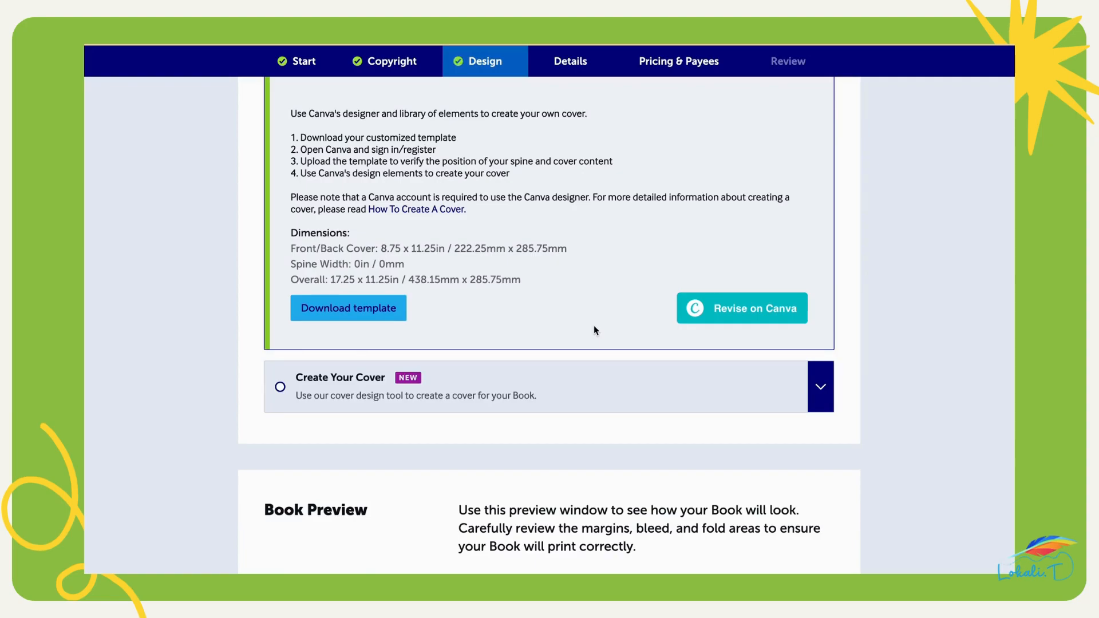
{"action": "scroll", "coordinate": [593, 325], "scroll_direction": "down", "scroll_amount": 8}
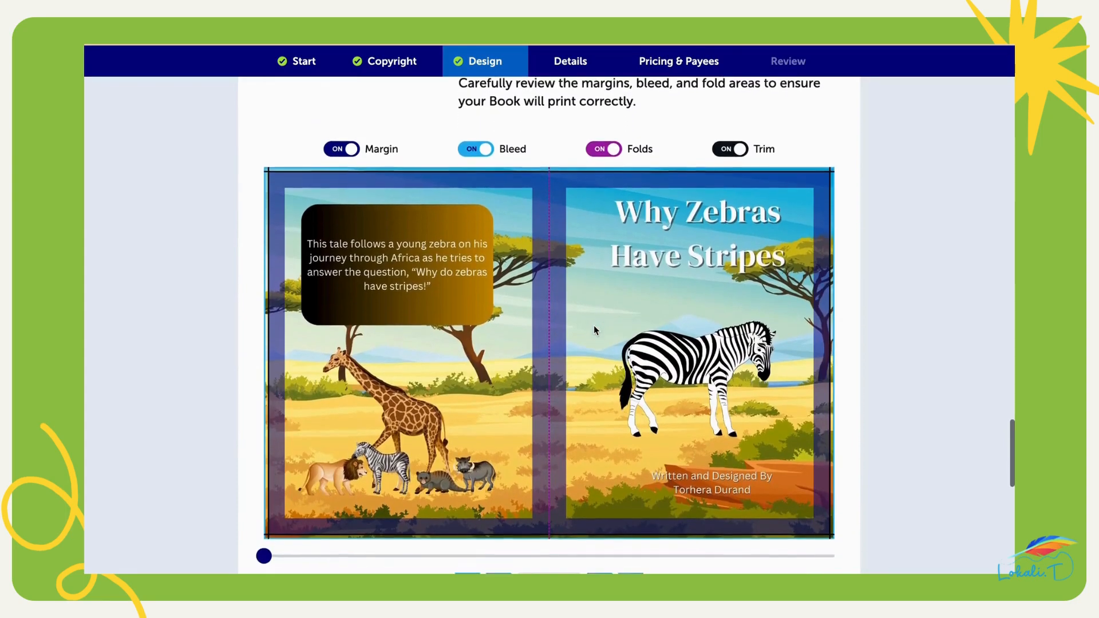
{"action": "scroll", "coordinate": [593, 325], "scroll_direction": "down", "scroll_amount": 1}
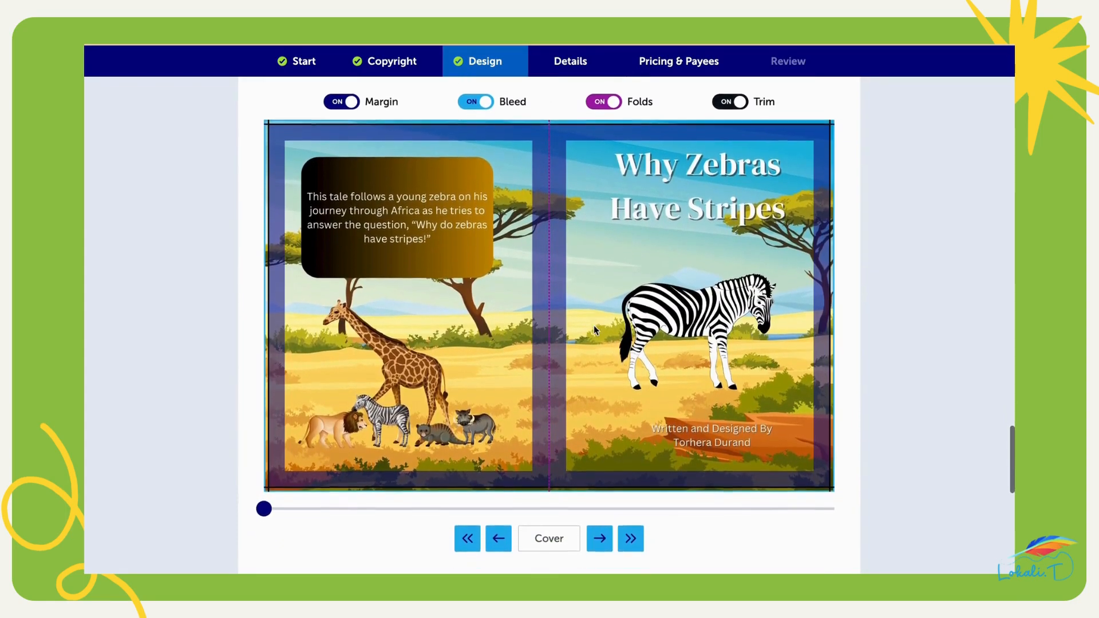